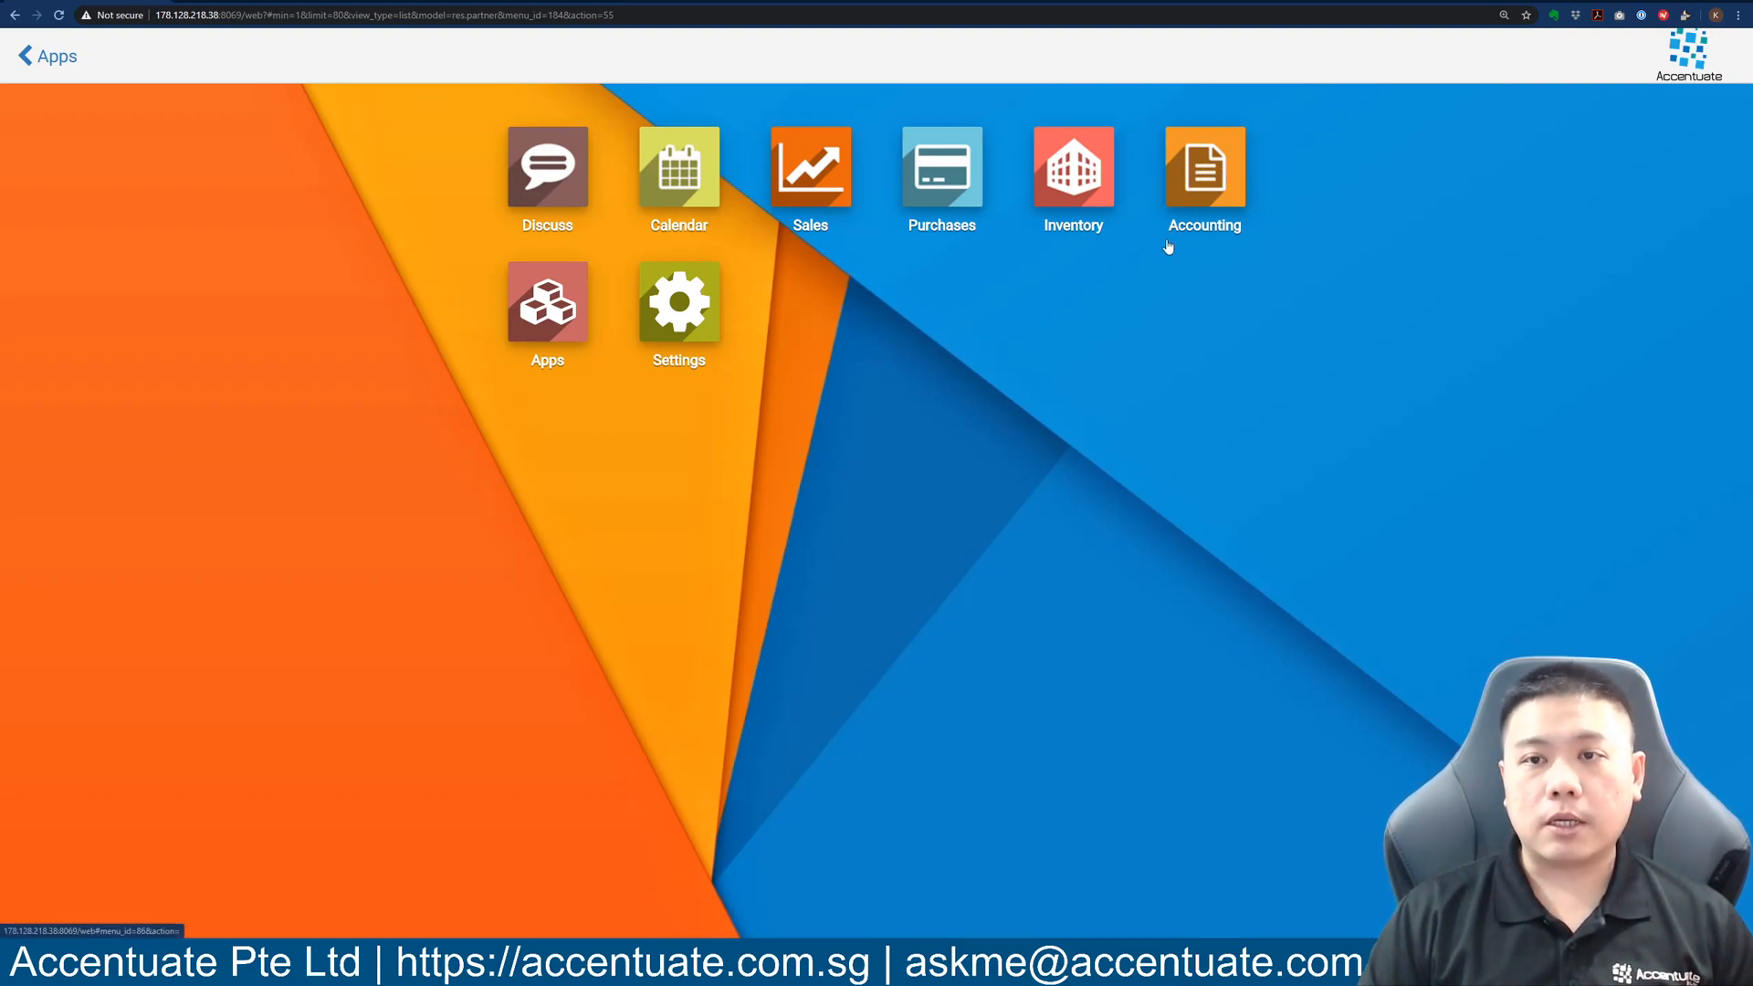
Go to the Customers page in the Sales app.
click(808, 201)
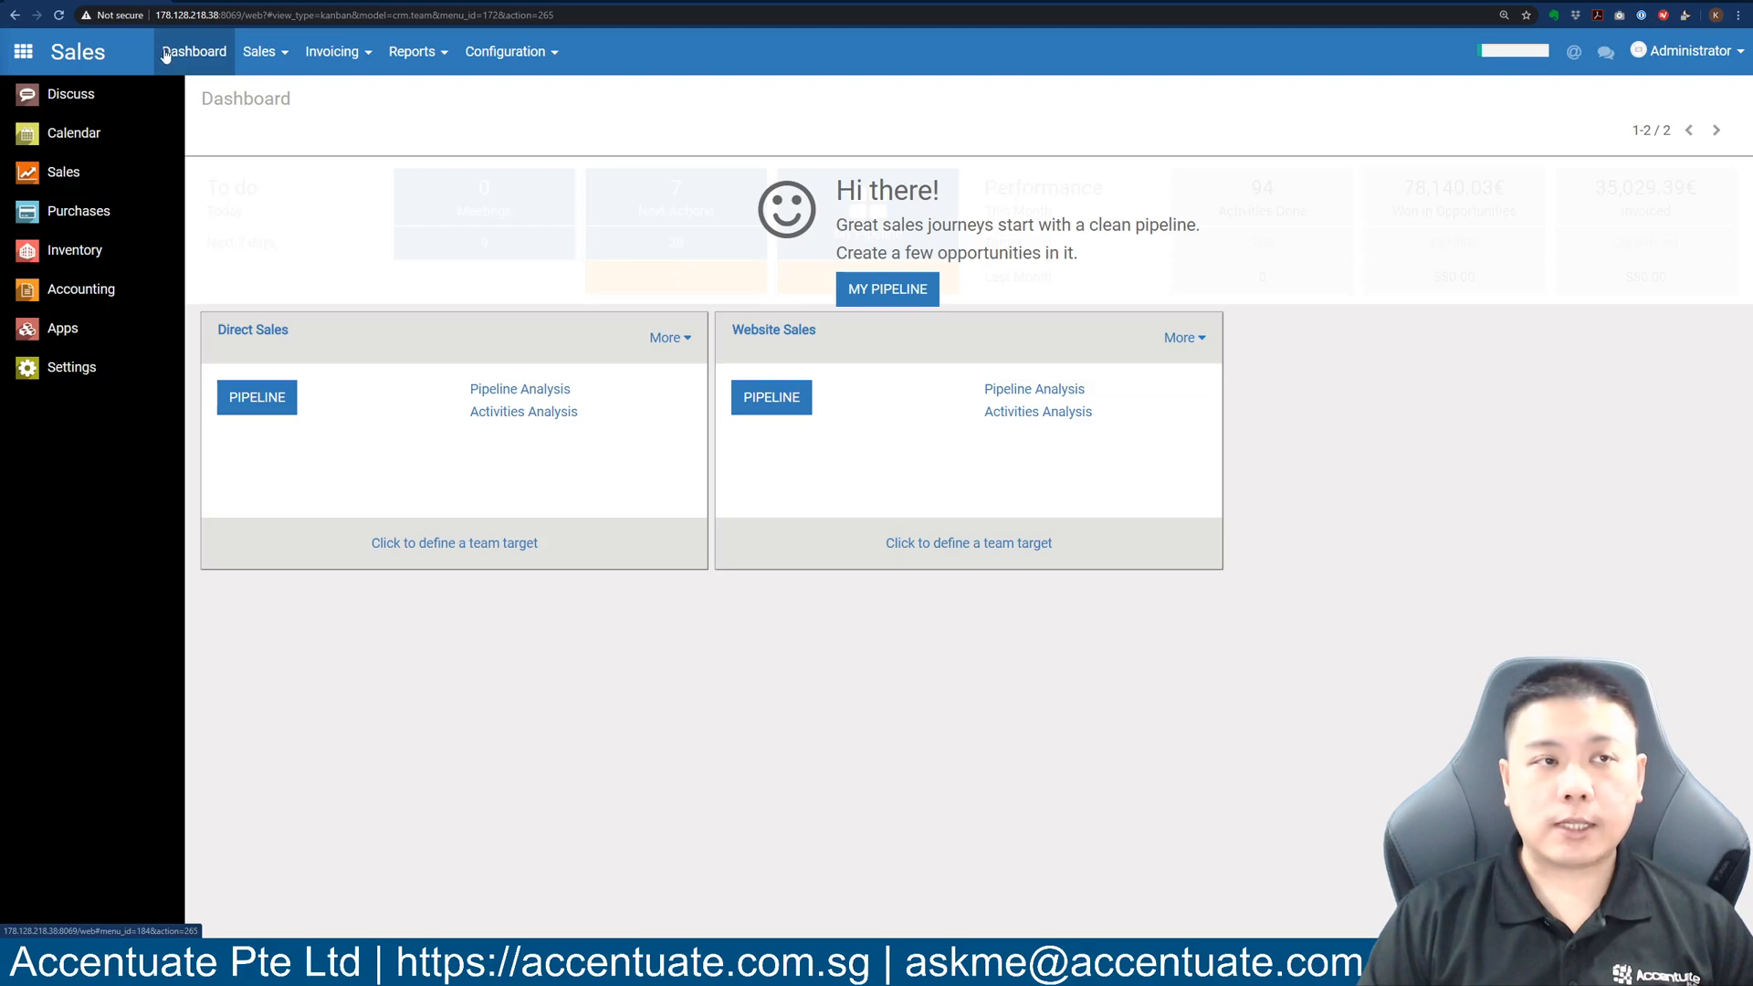
click(278, 57)
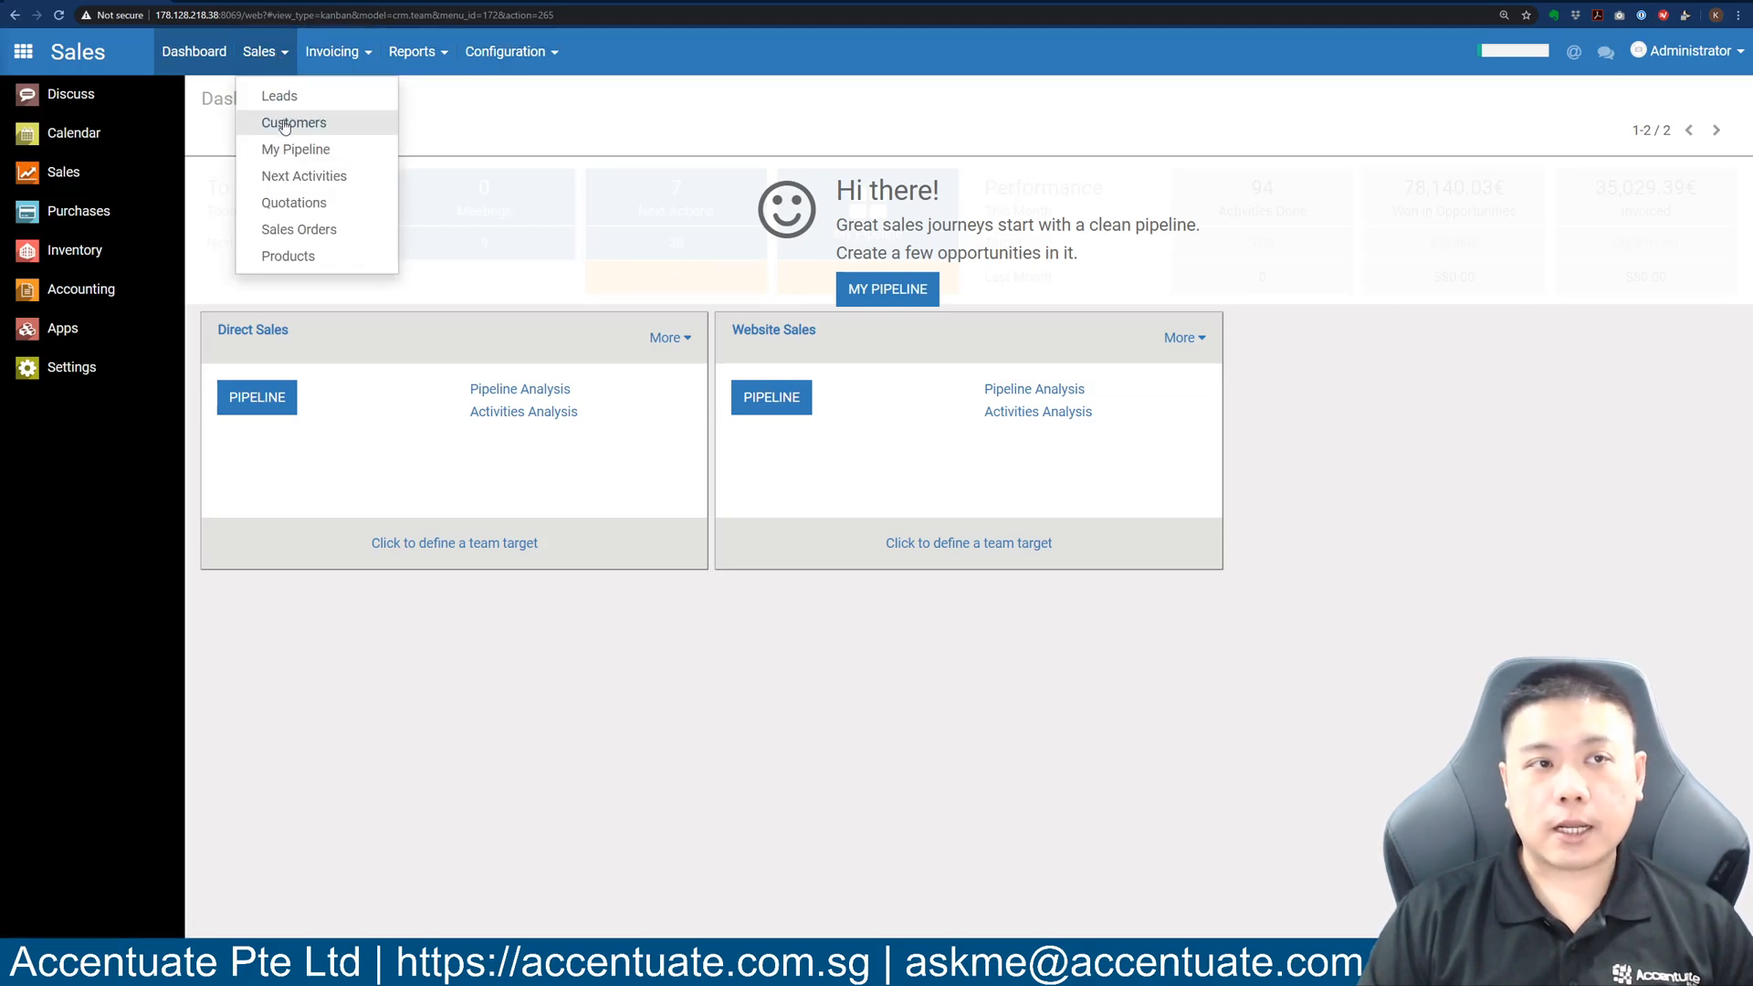
click(336, 123)
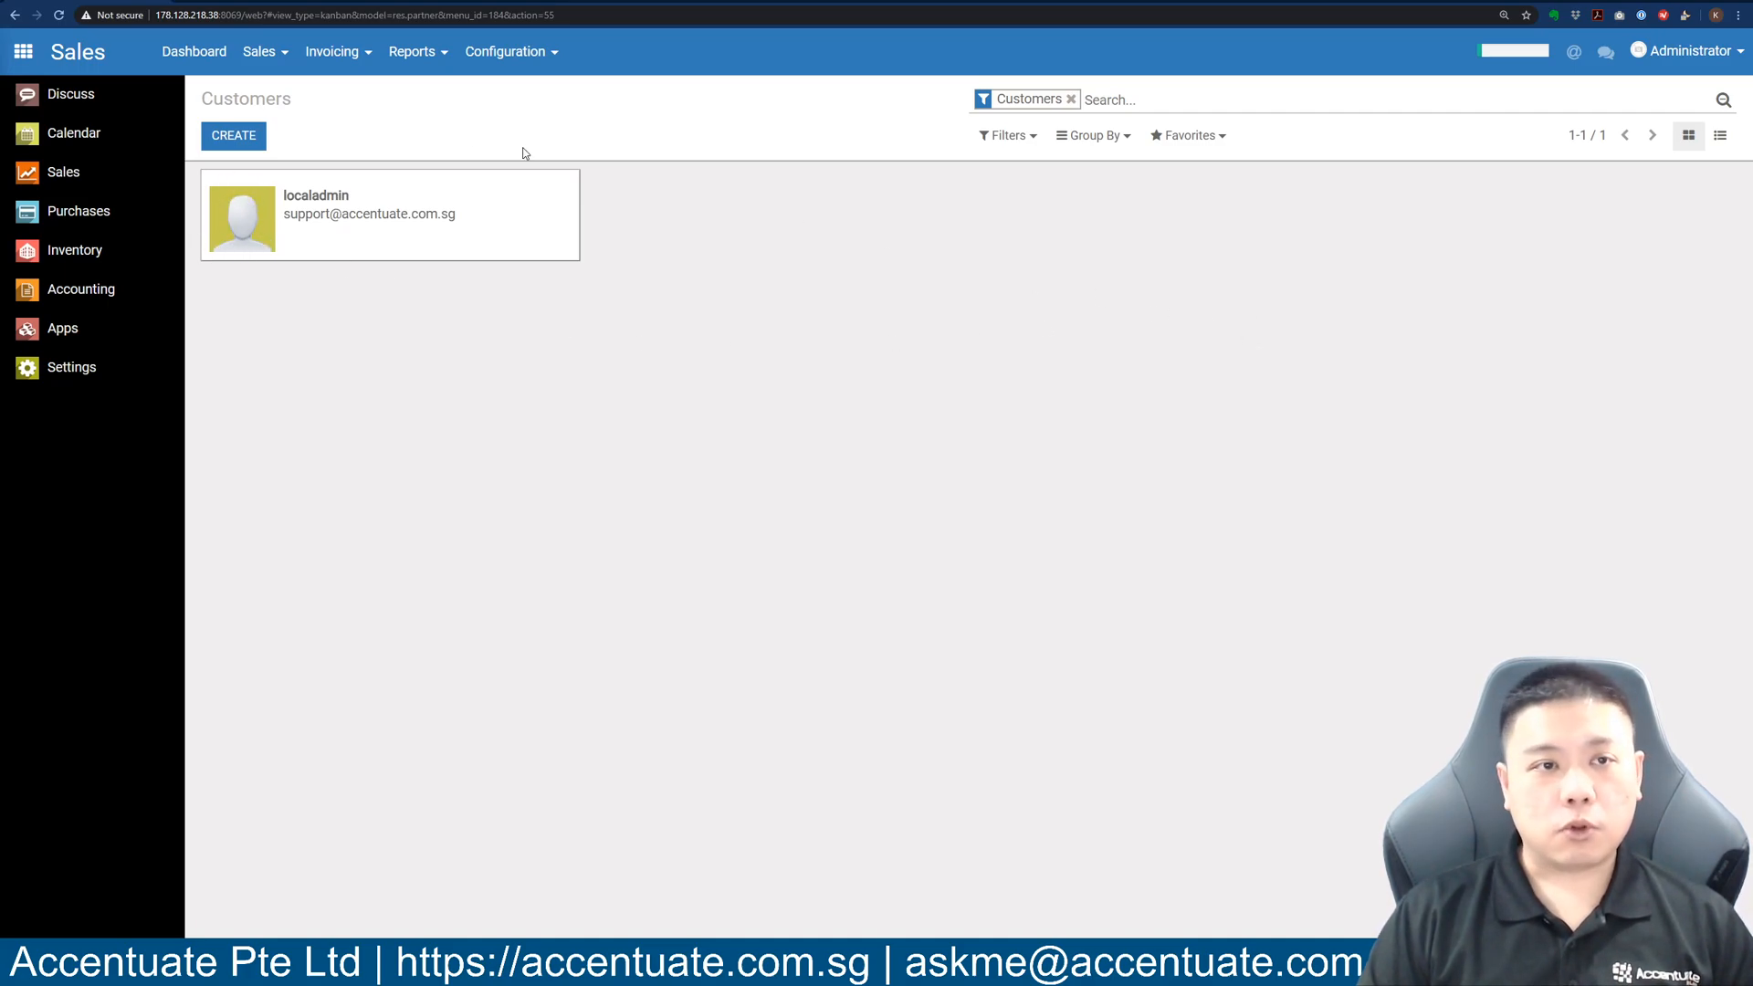
Switch the customers to list view and briefly check the Group By options.
click(1720, 137)
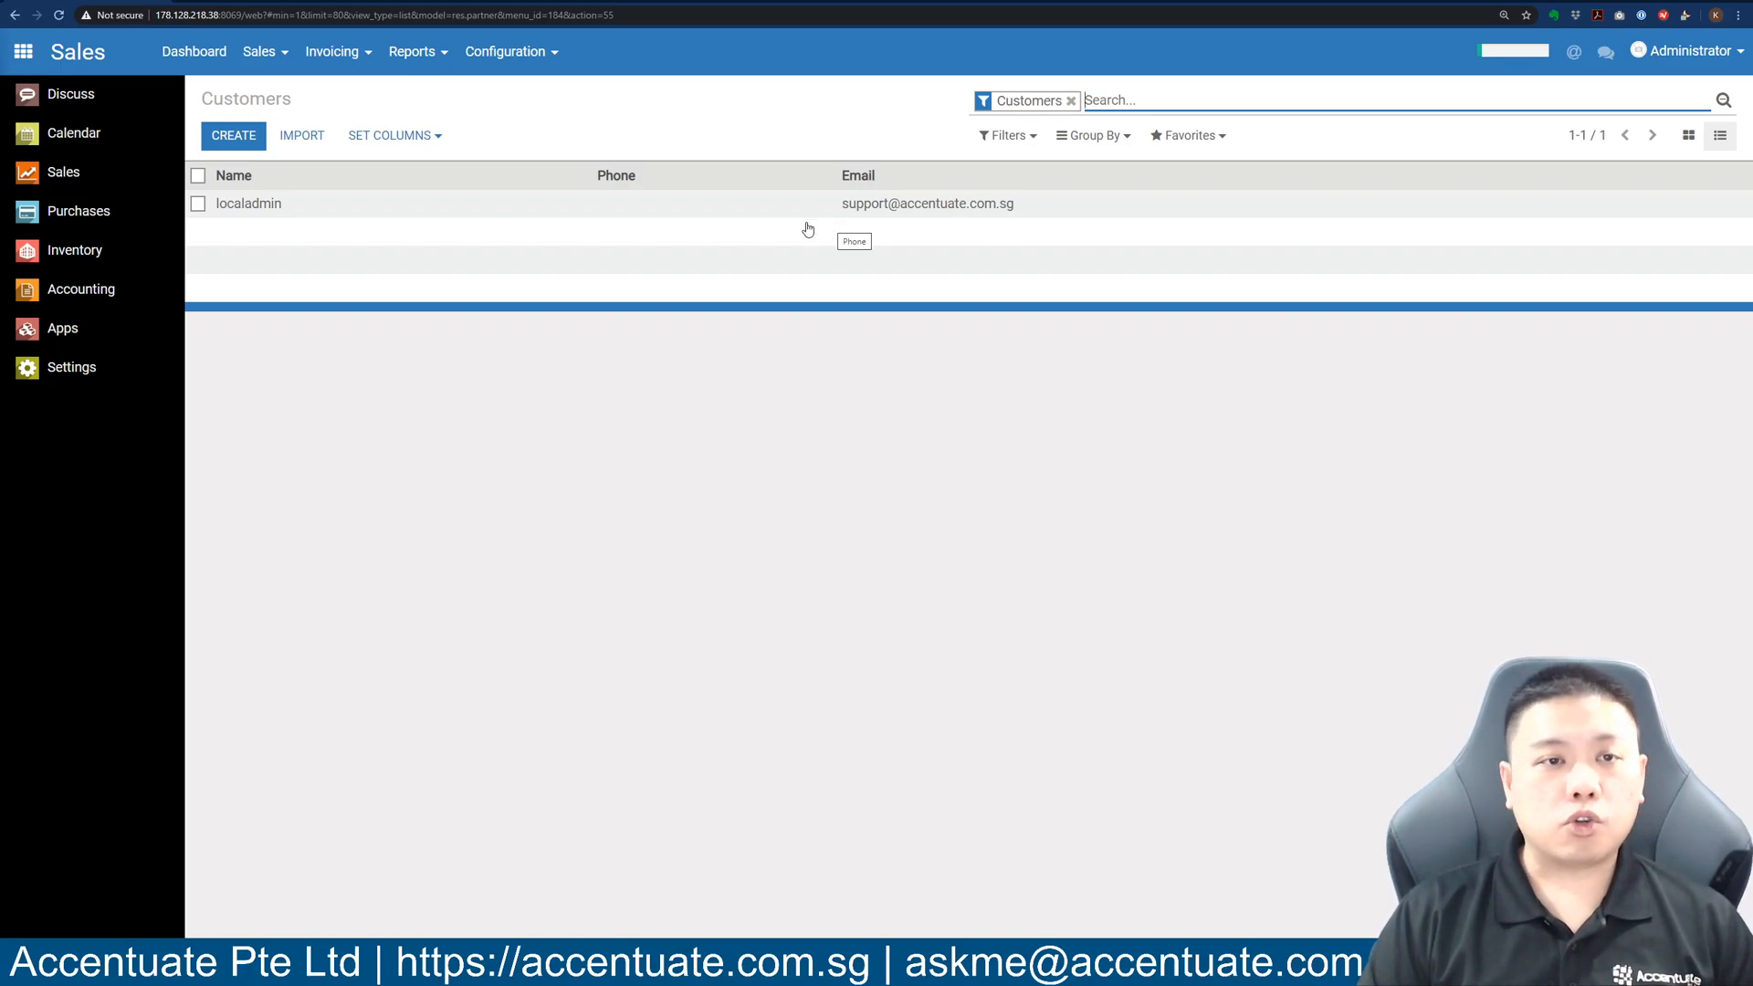
click(1121, 135)
click(1032, 137)
click(1104, 137)
click(867, 472)
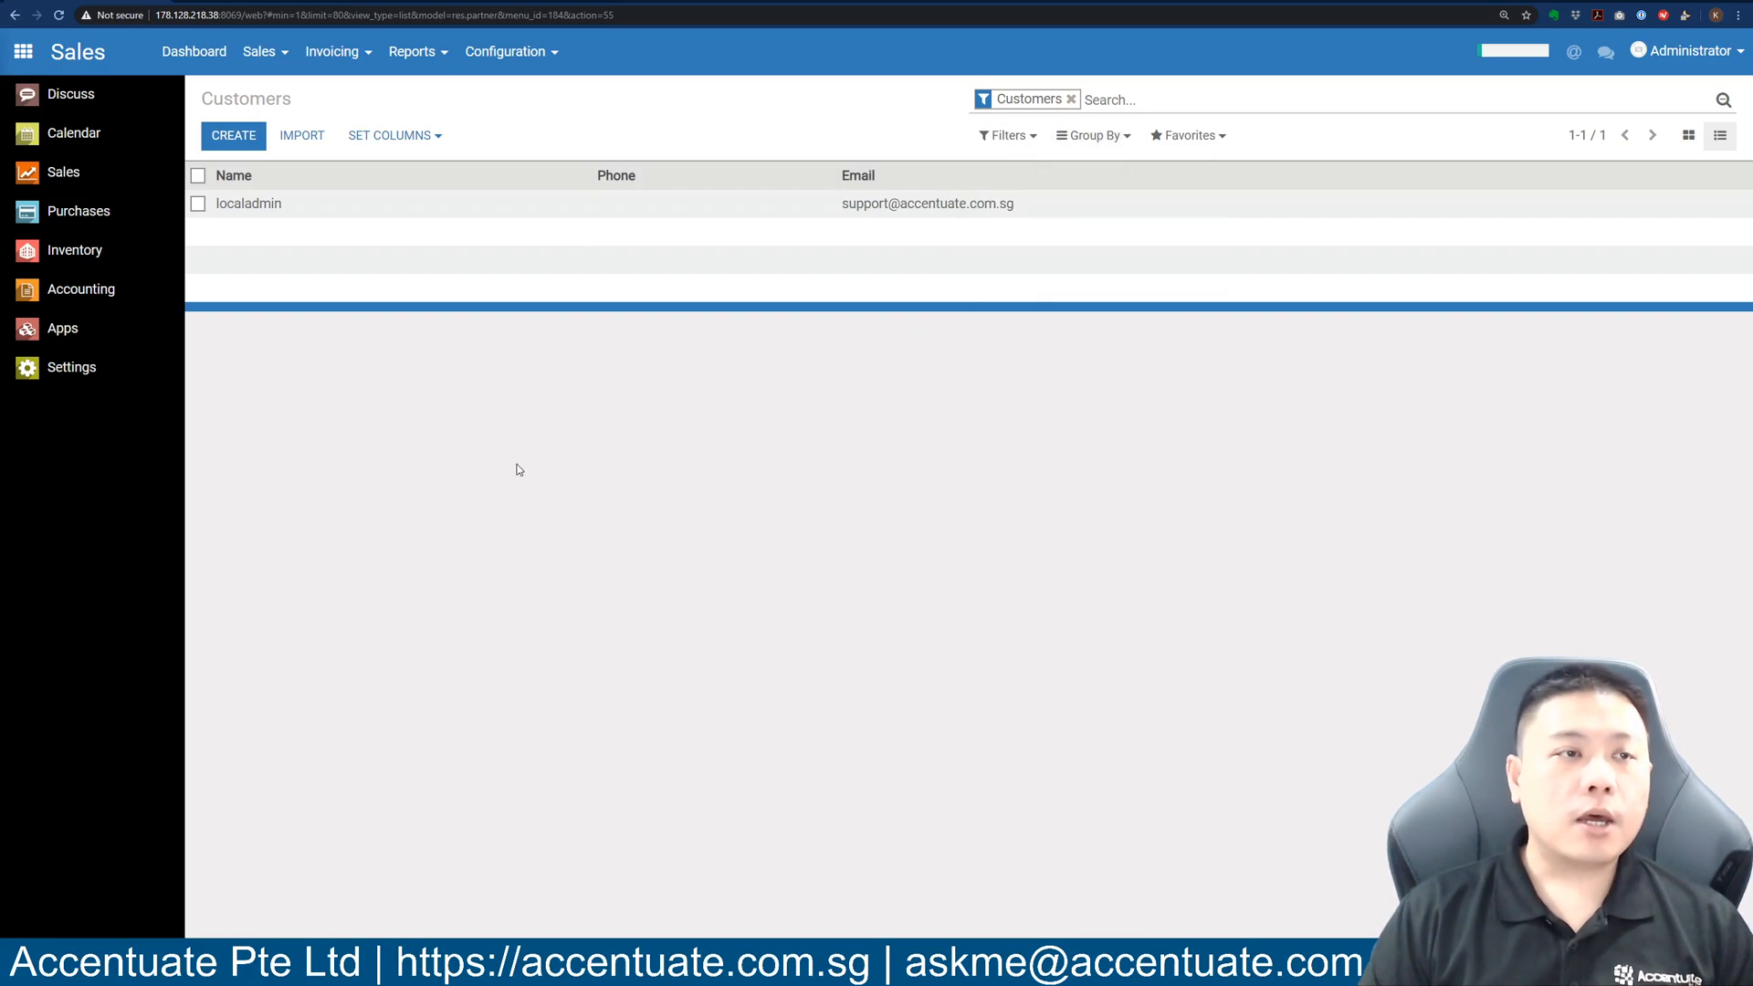
Create a new customer of type Company and enter the name 'Accentuate Pte Ltd'.
click(241, 146)
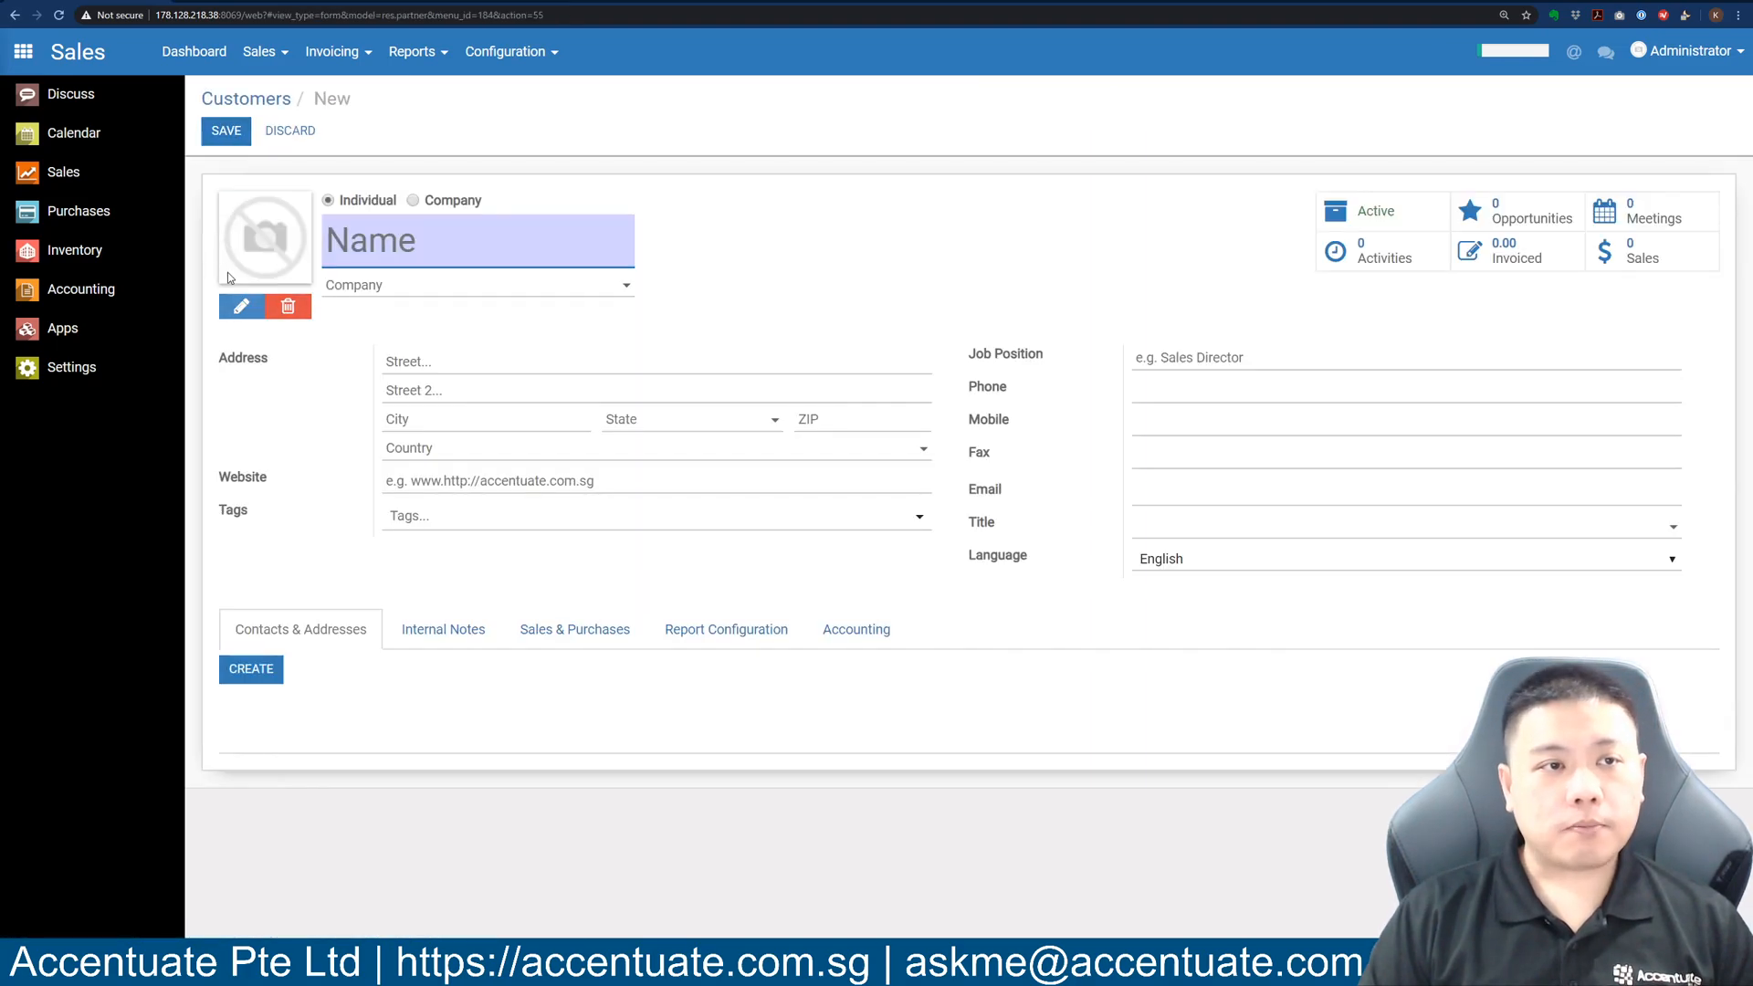
click(413, 200)
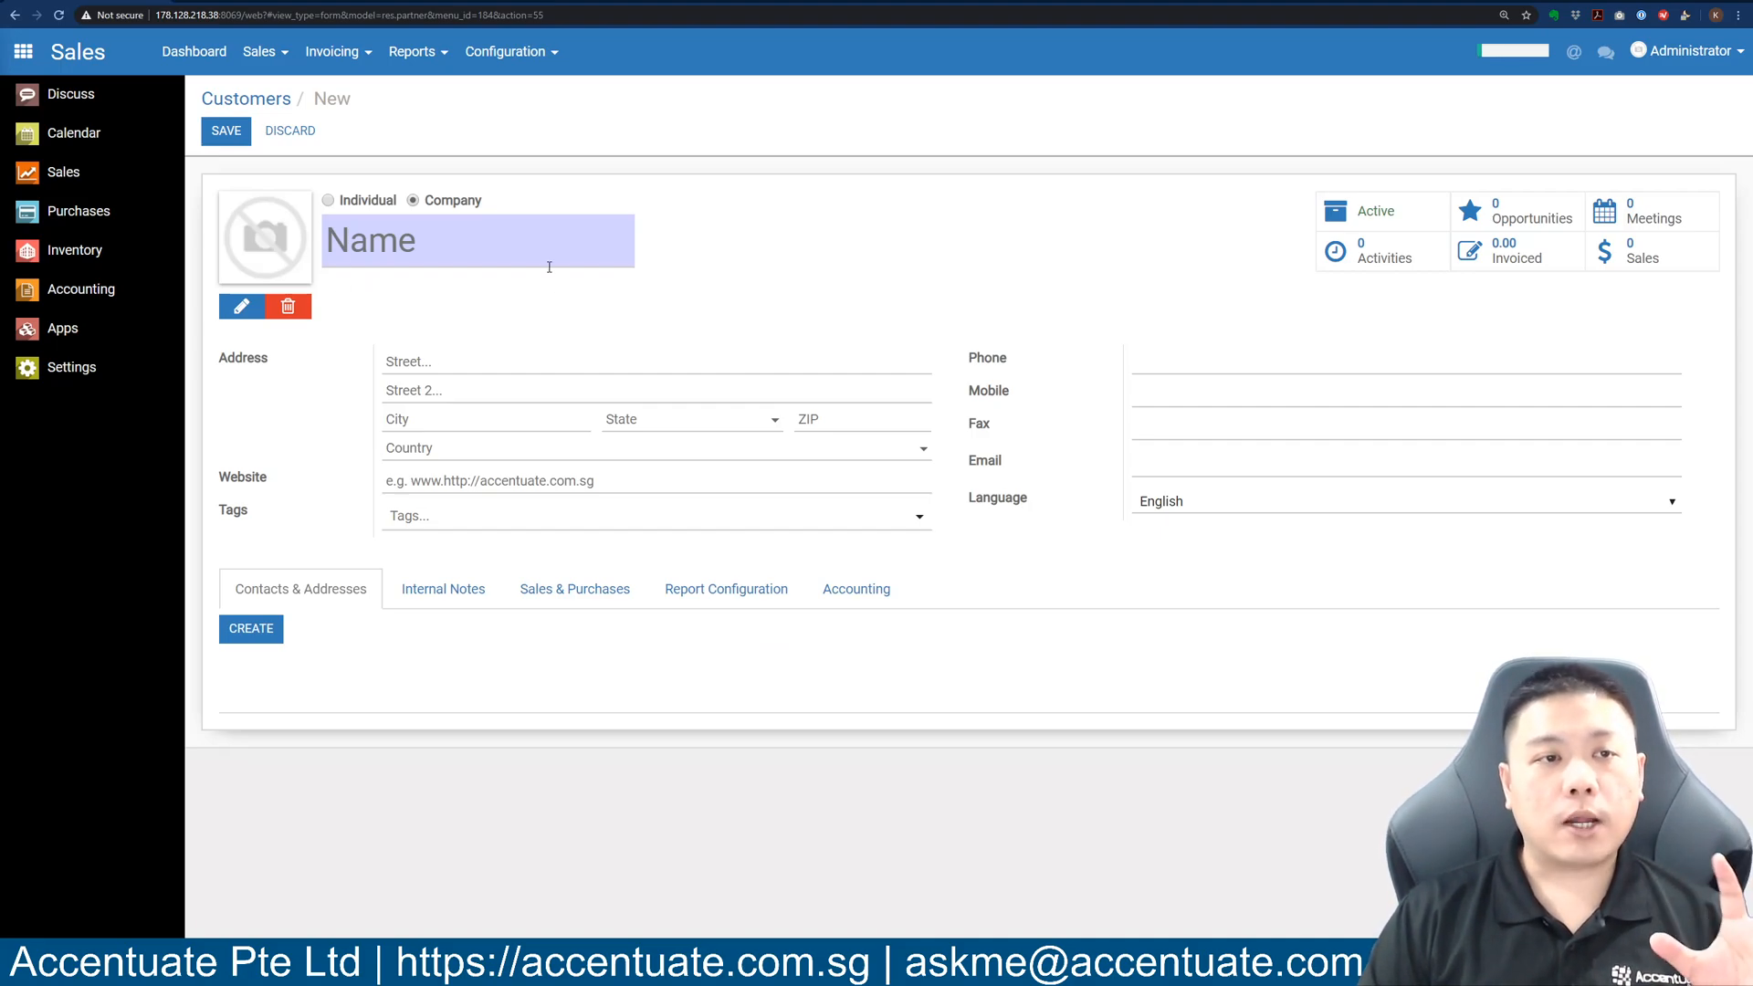
click(460, 244)
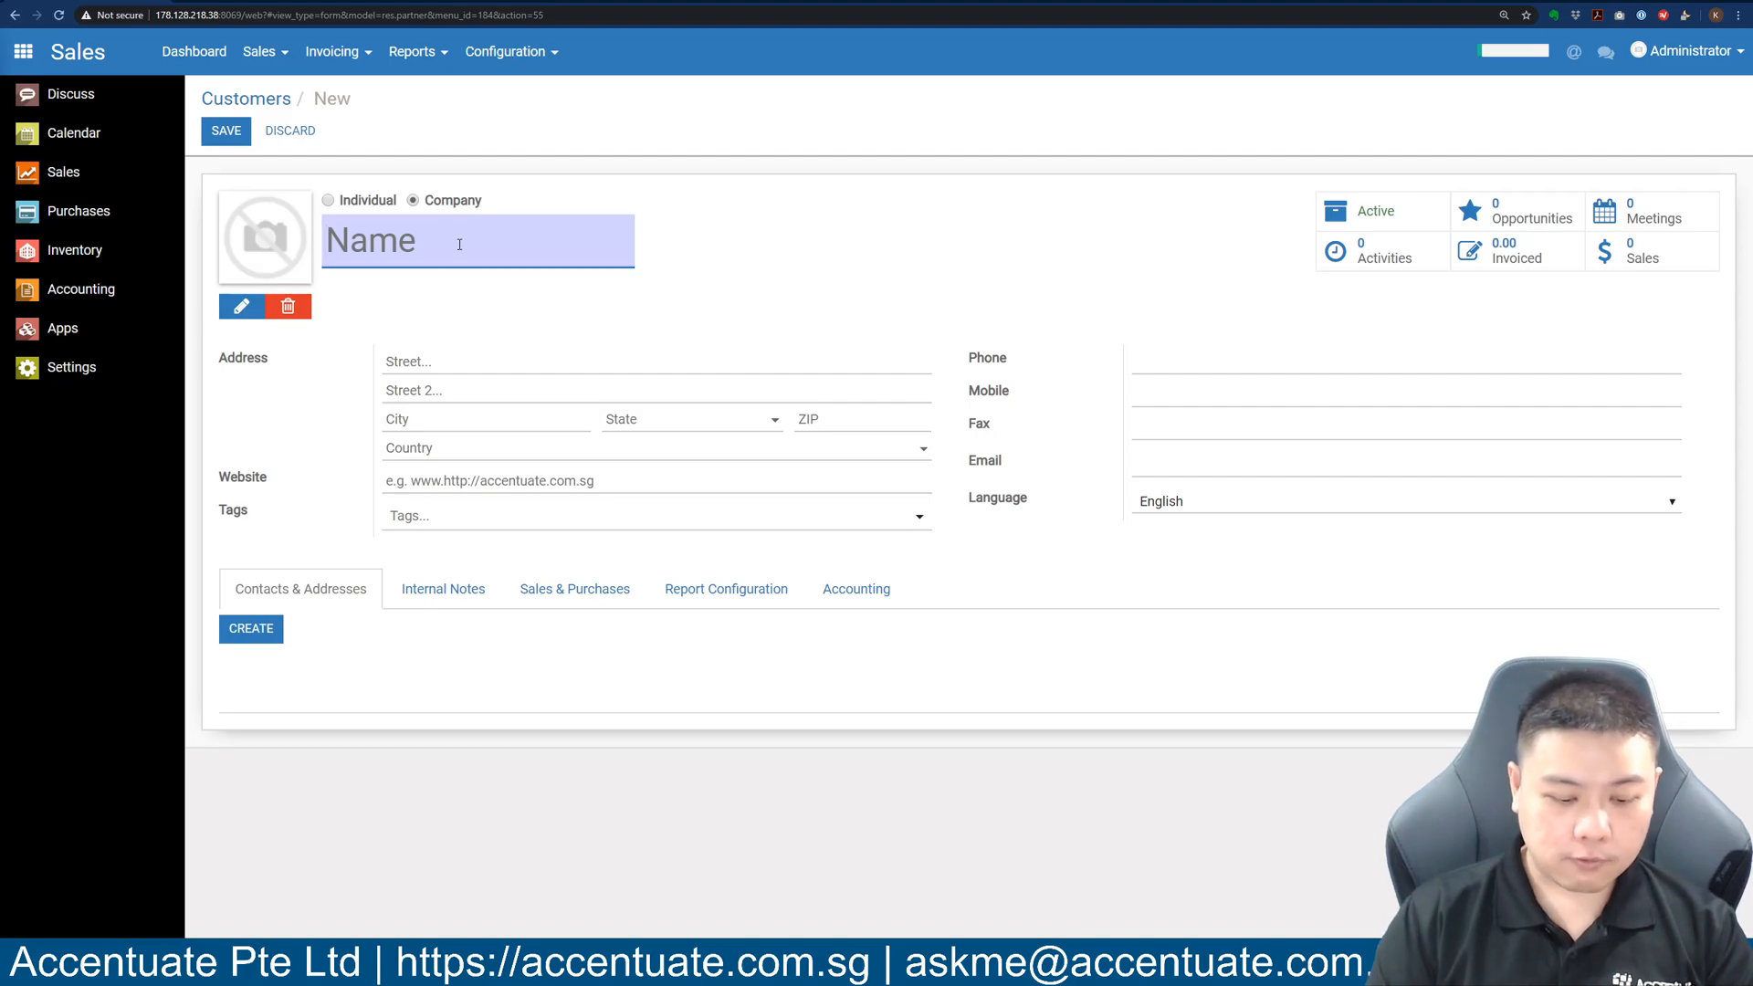
text(Accen)
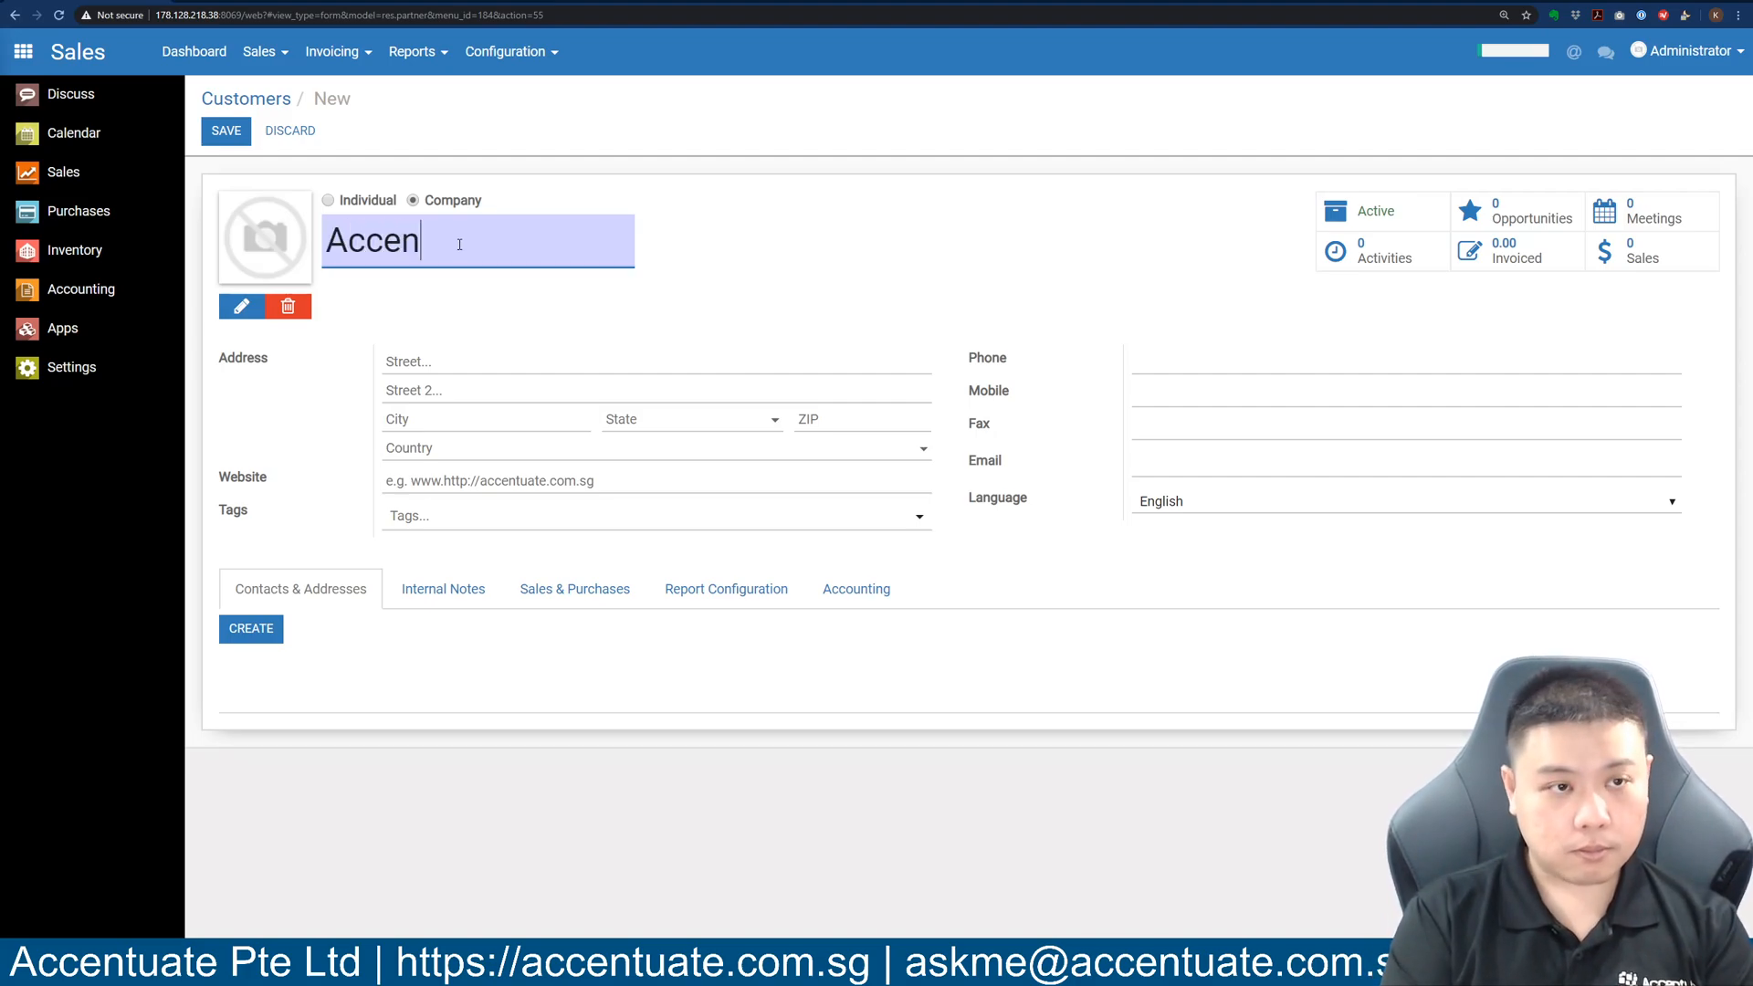
text(tuate Pte Ltd)
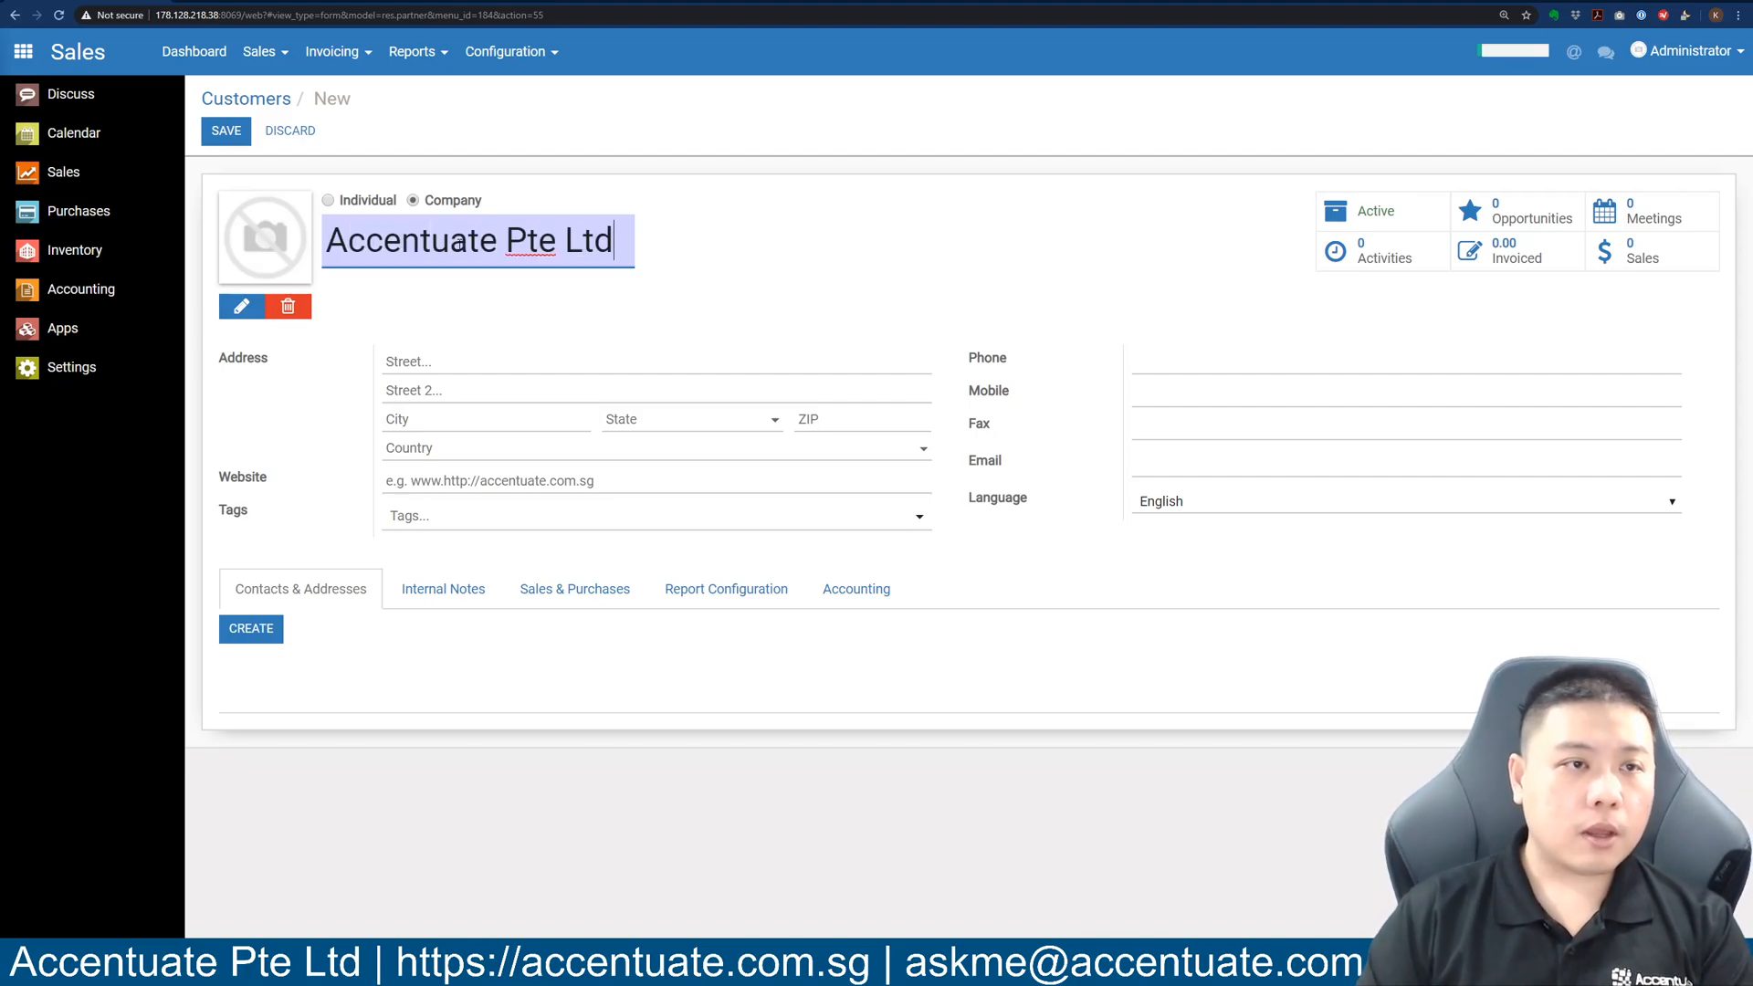
mouse_move(245, 253)
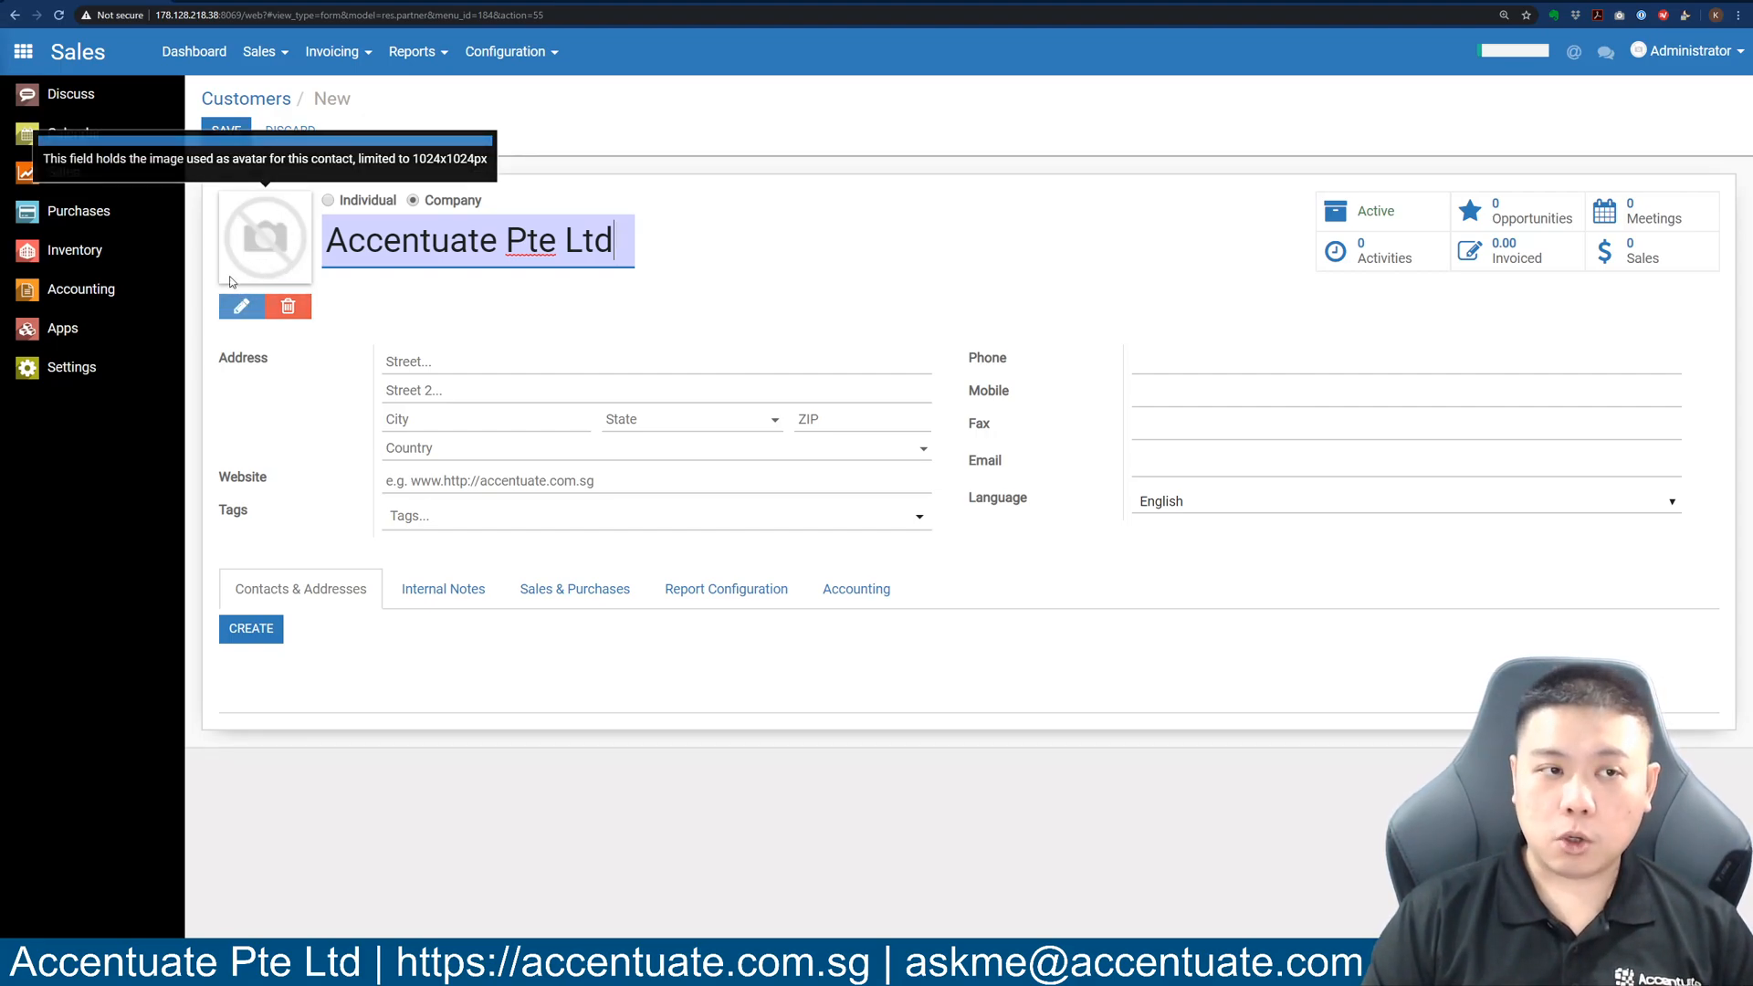
Upload the Accentuate logo file as the customer's image.
click(239, 311)
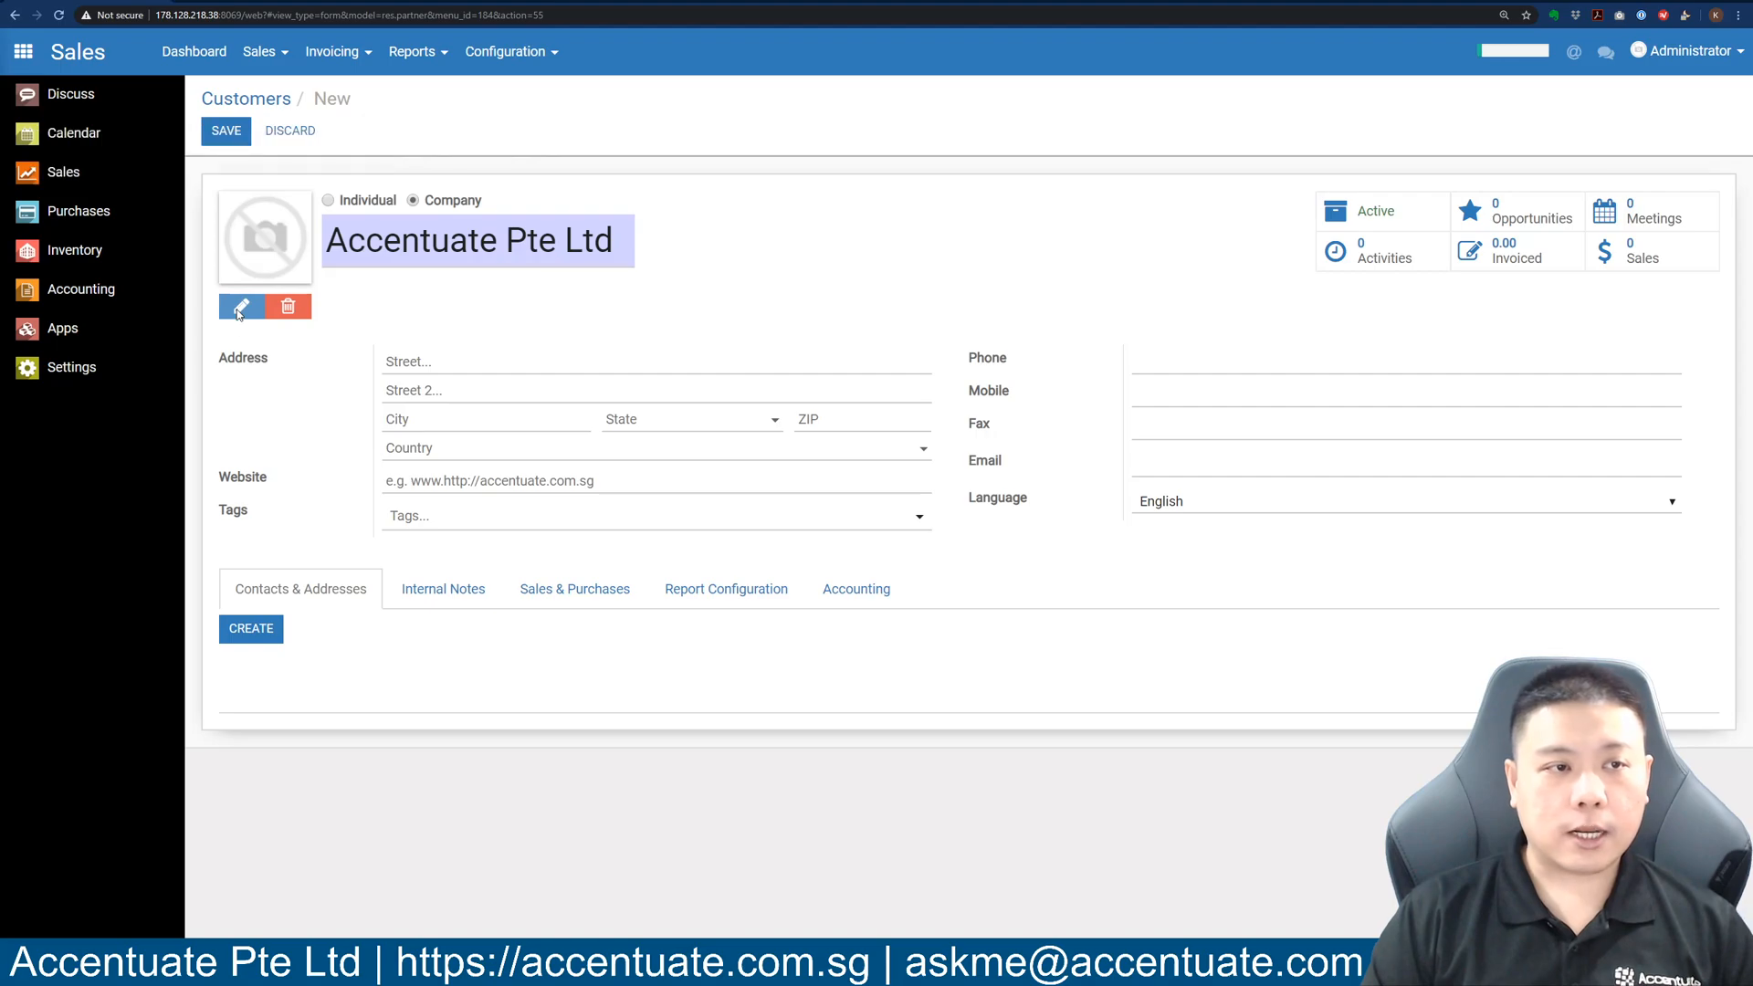
double_click(301, 206)
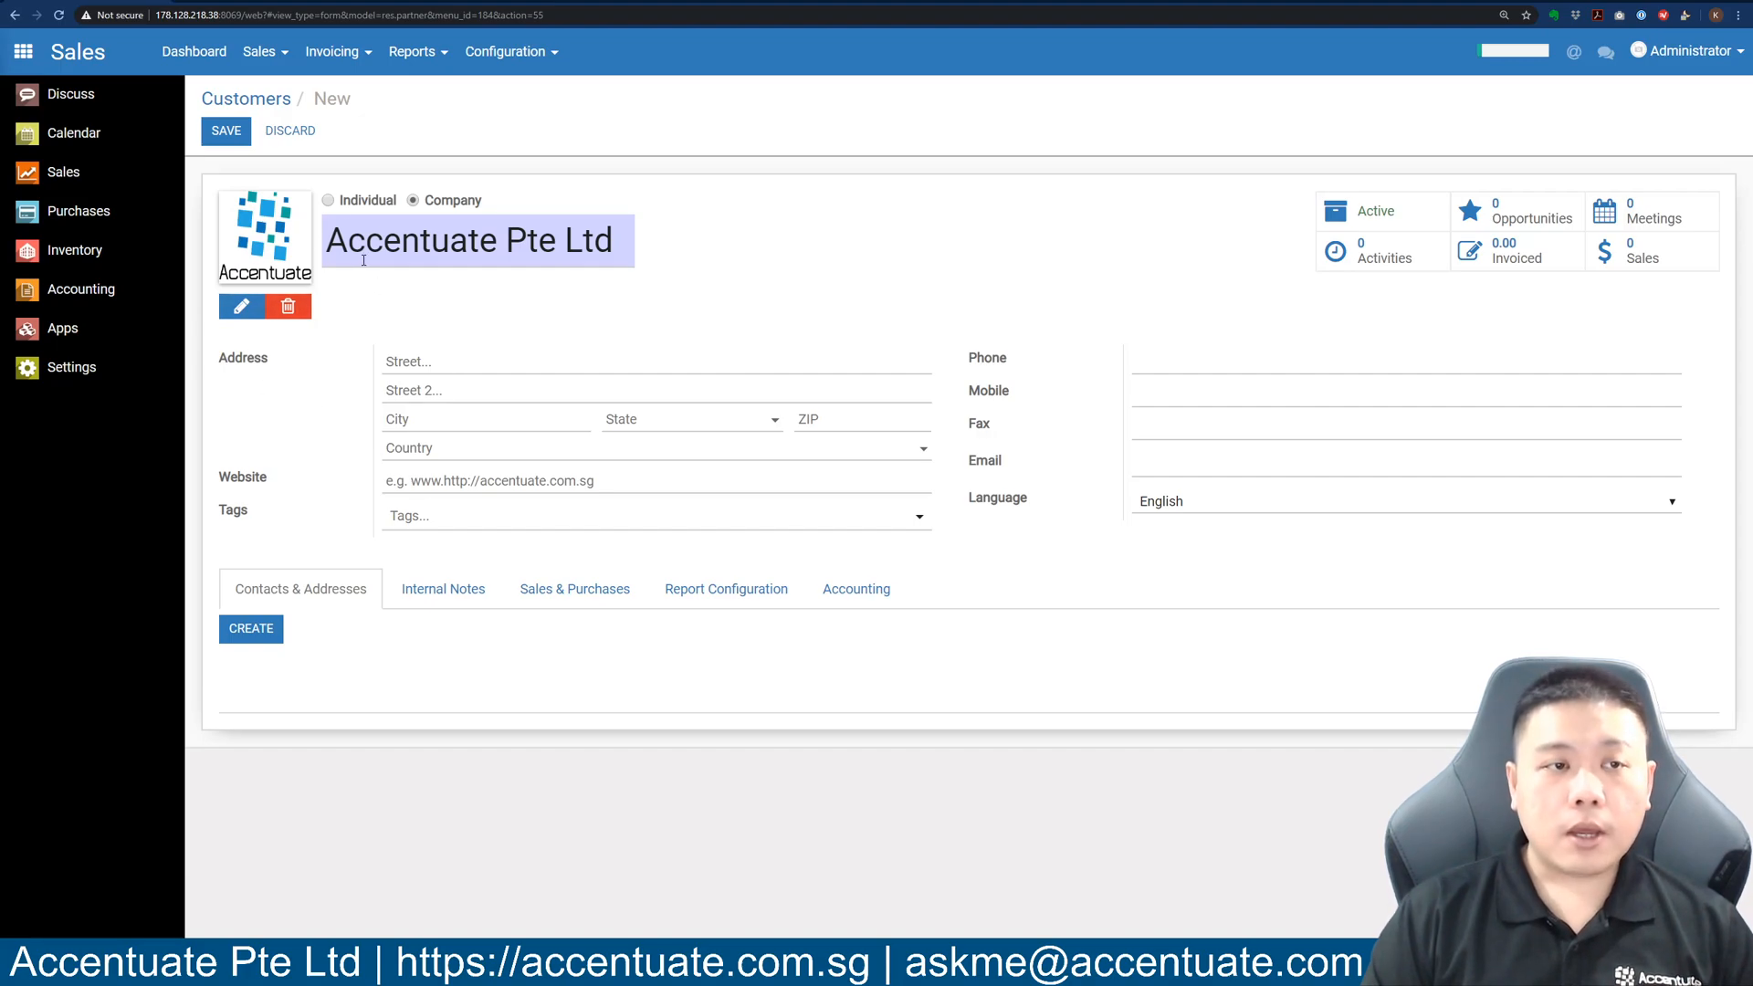
drag(327, 238, 619, 231)
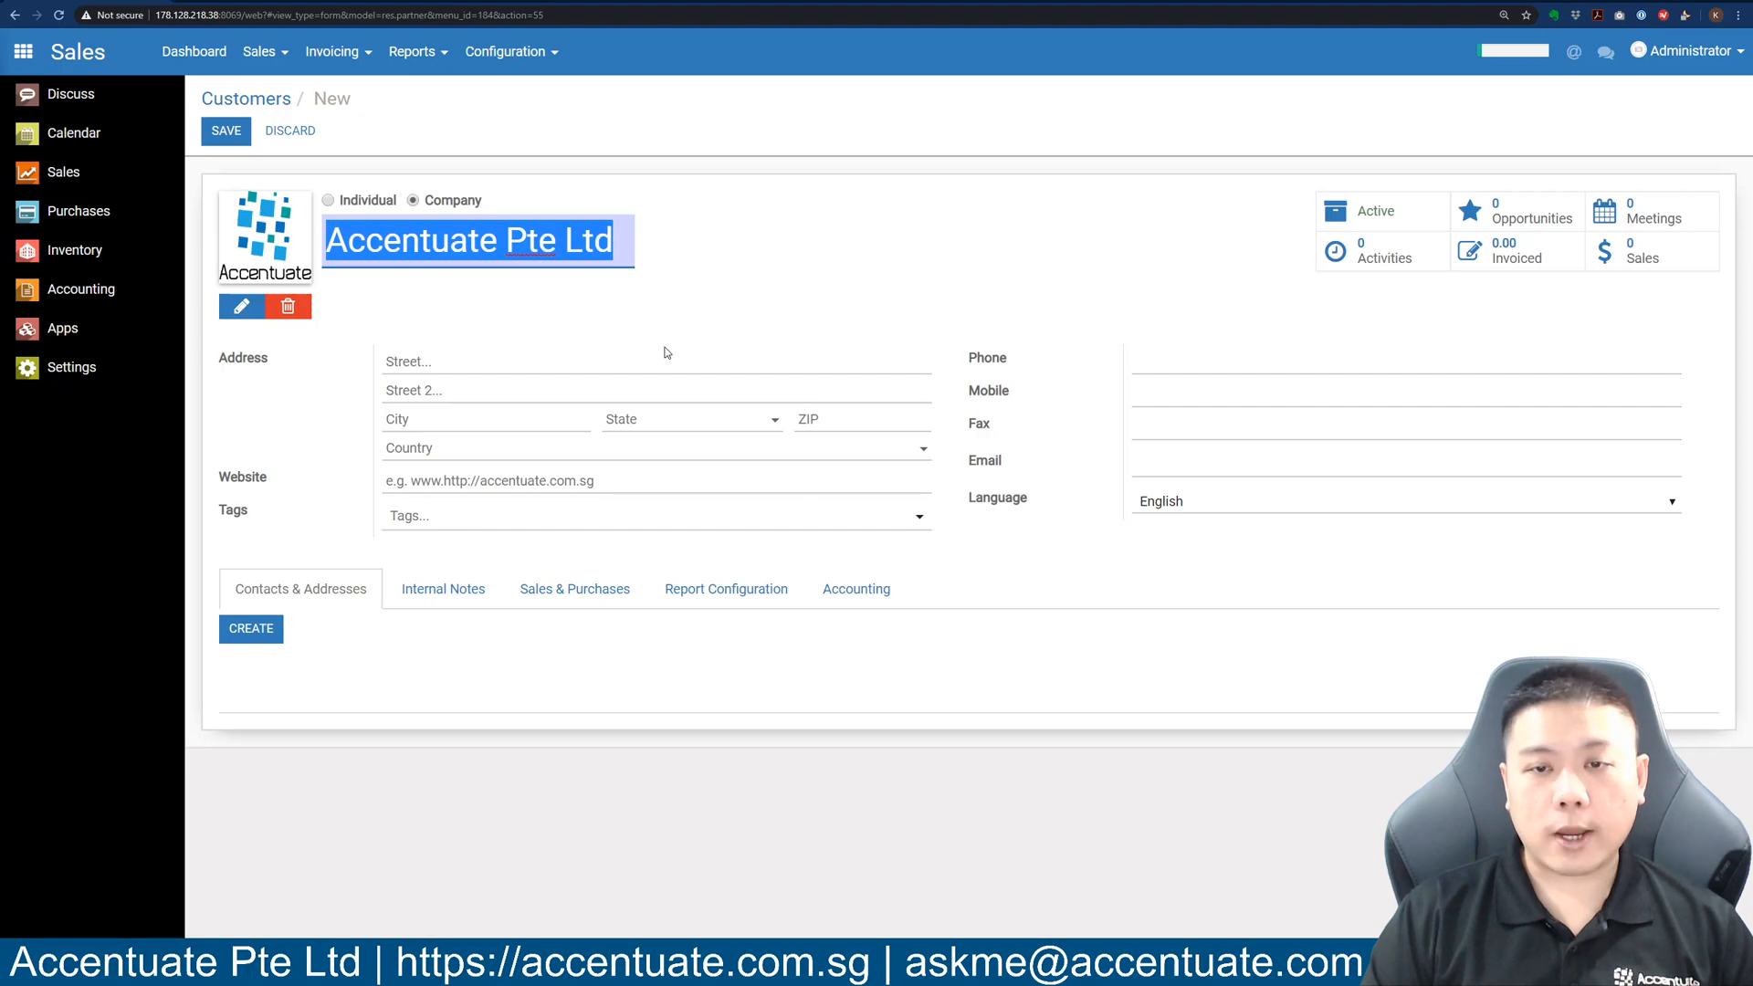
click(537, 363)
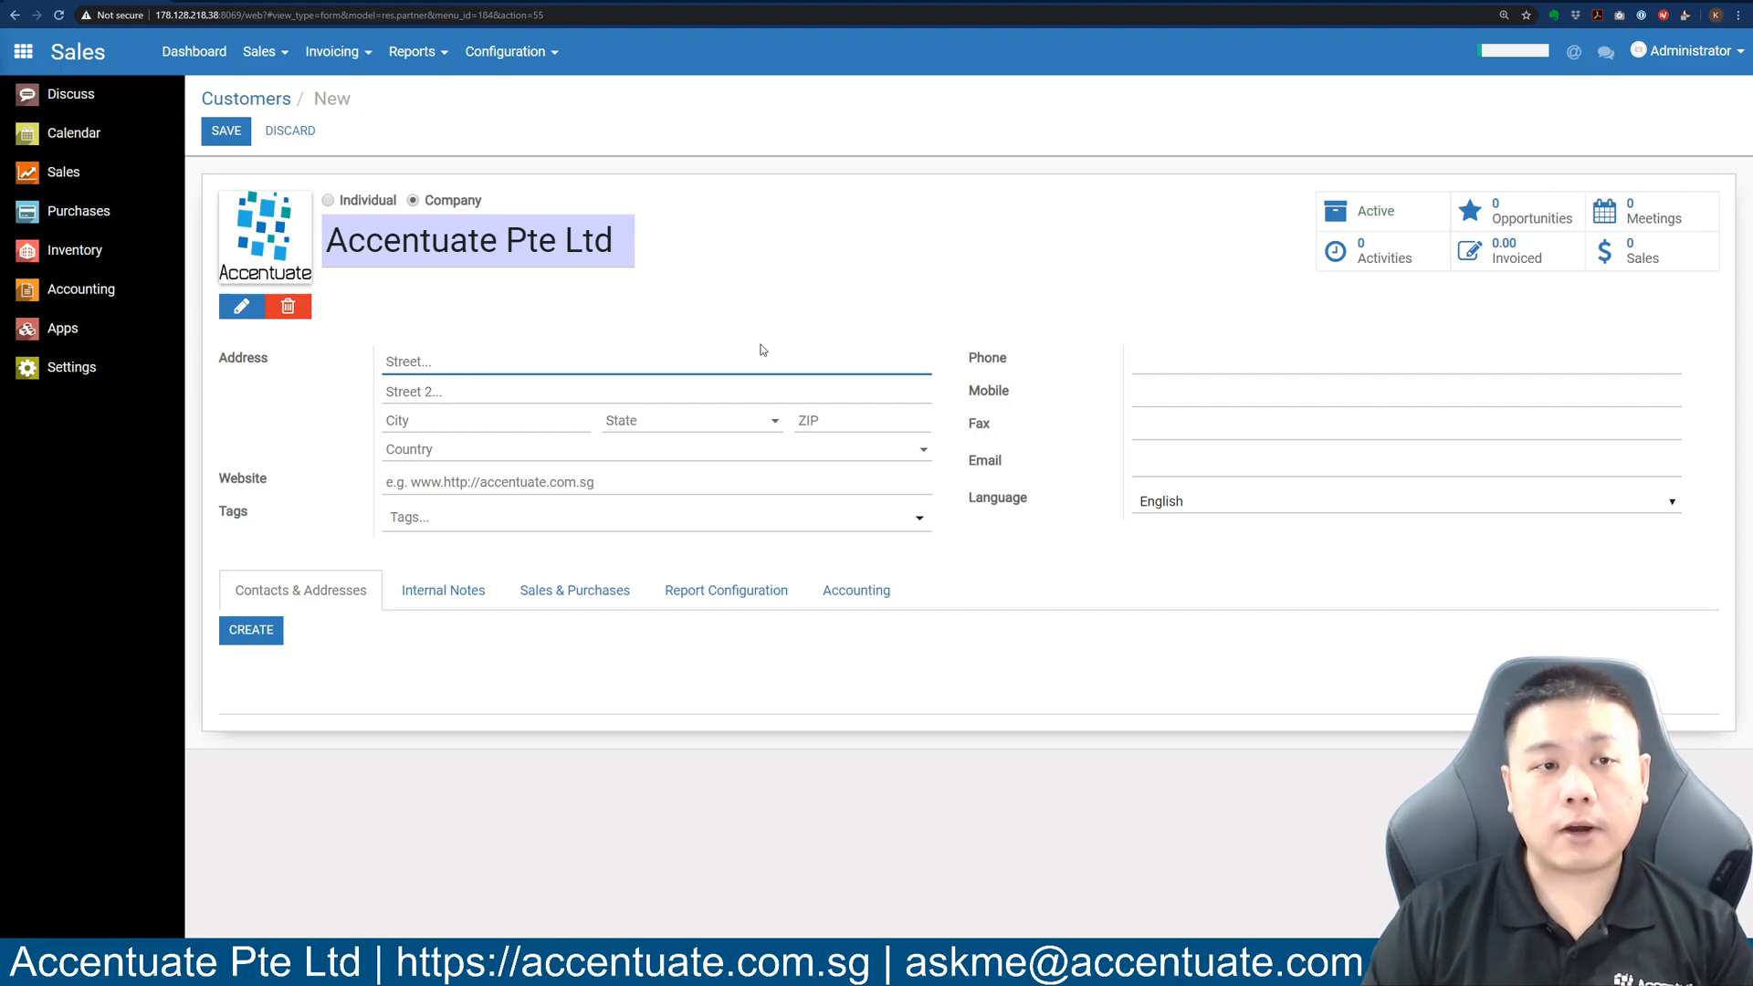
Fill in the company's e-mail address in the Email field.
click(1191, 467)
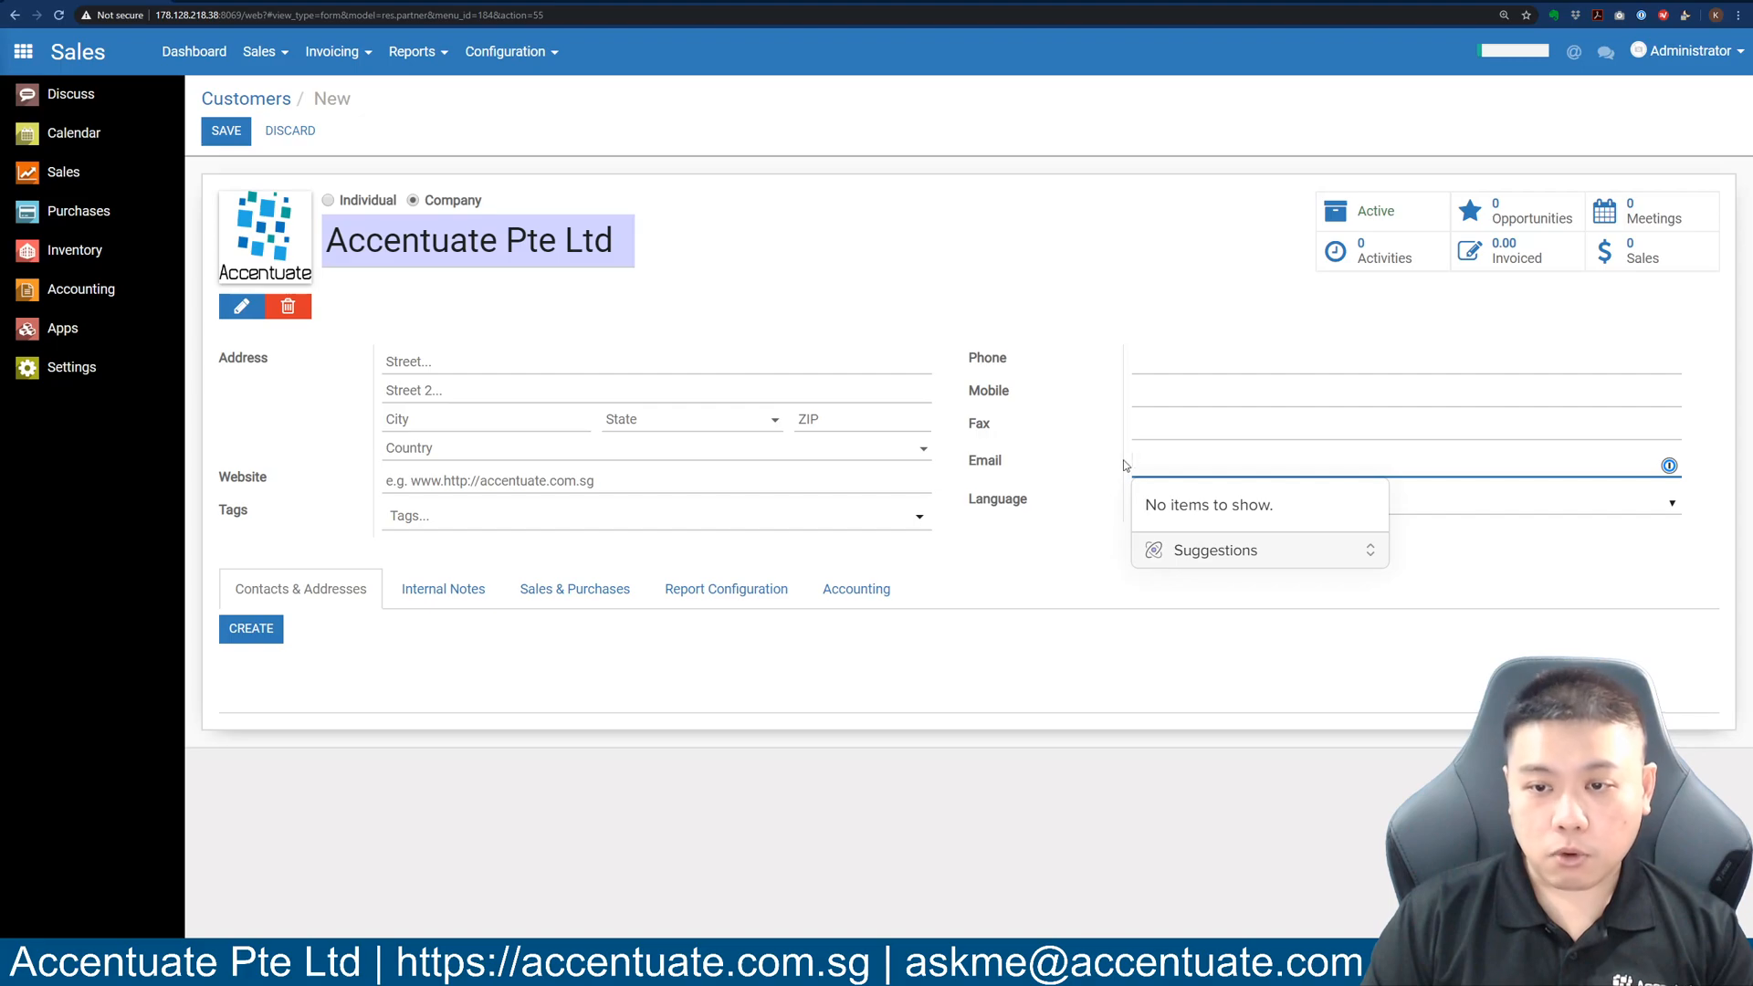
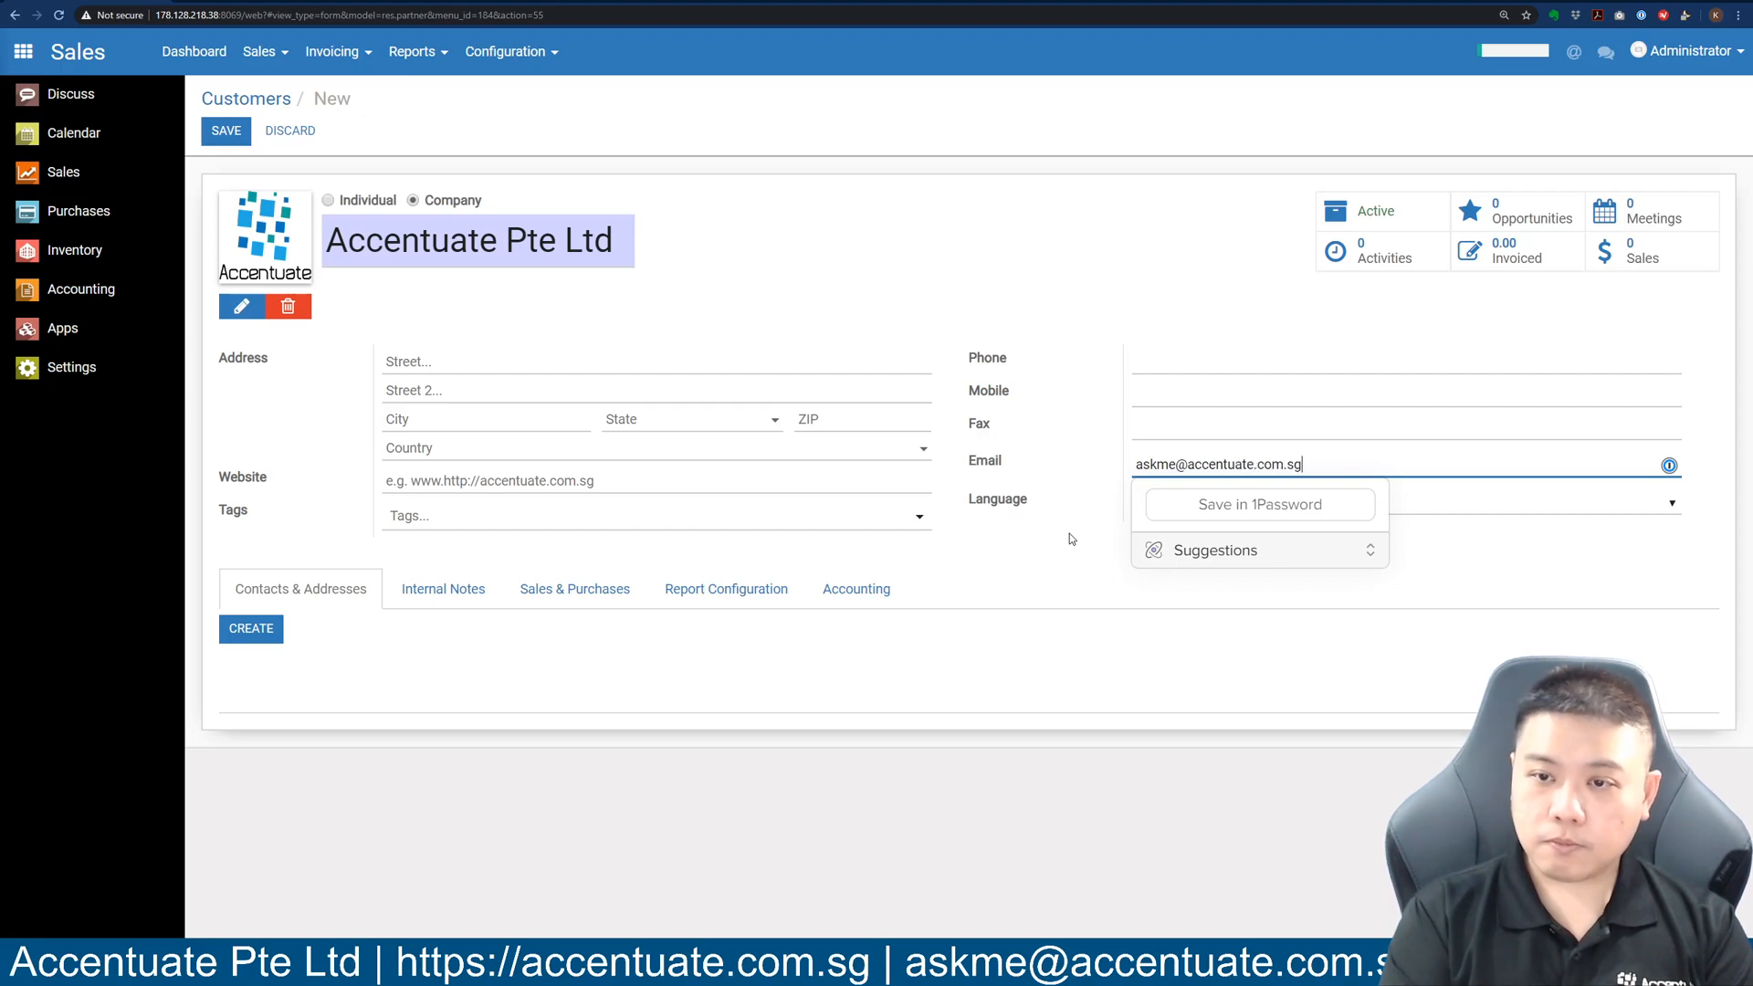
click(1014, 546)
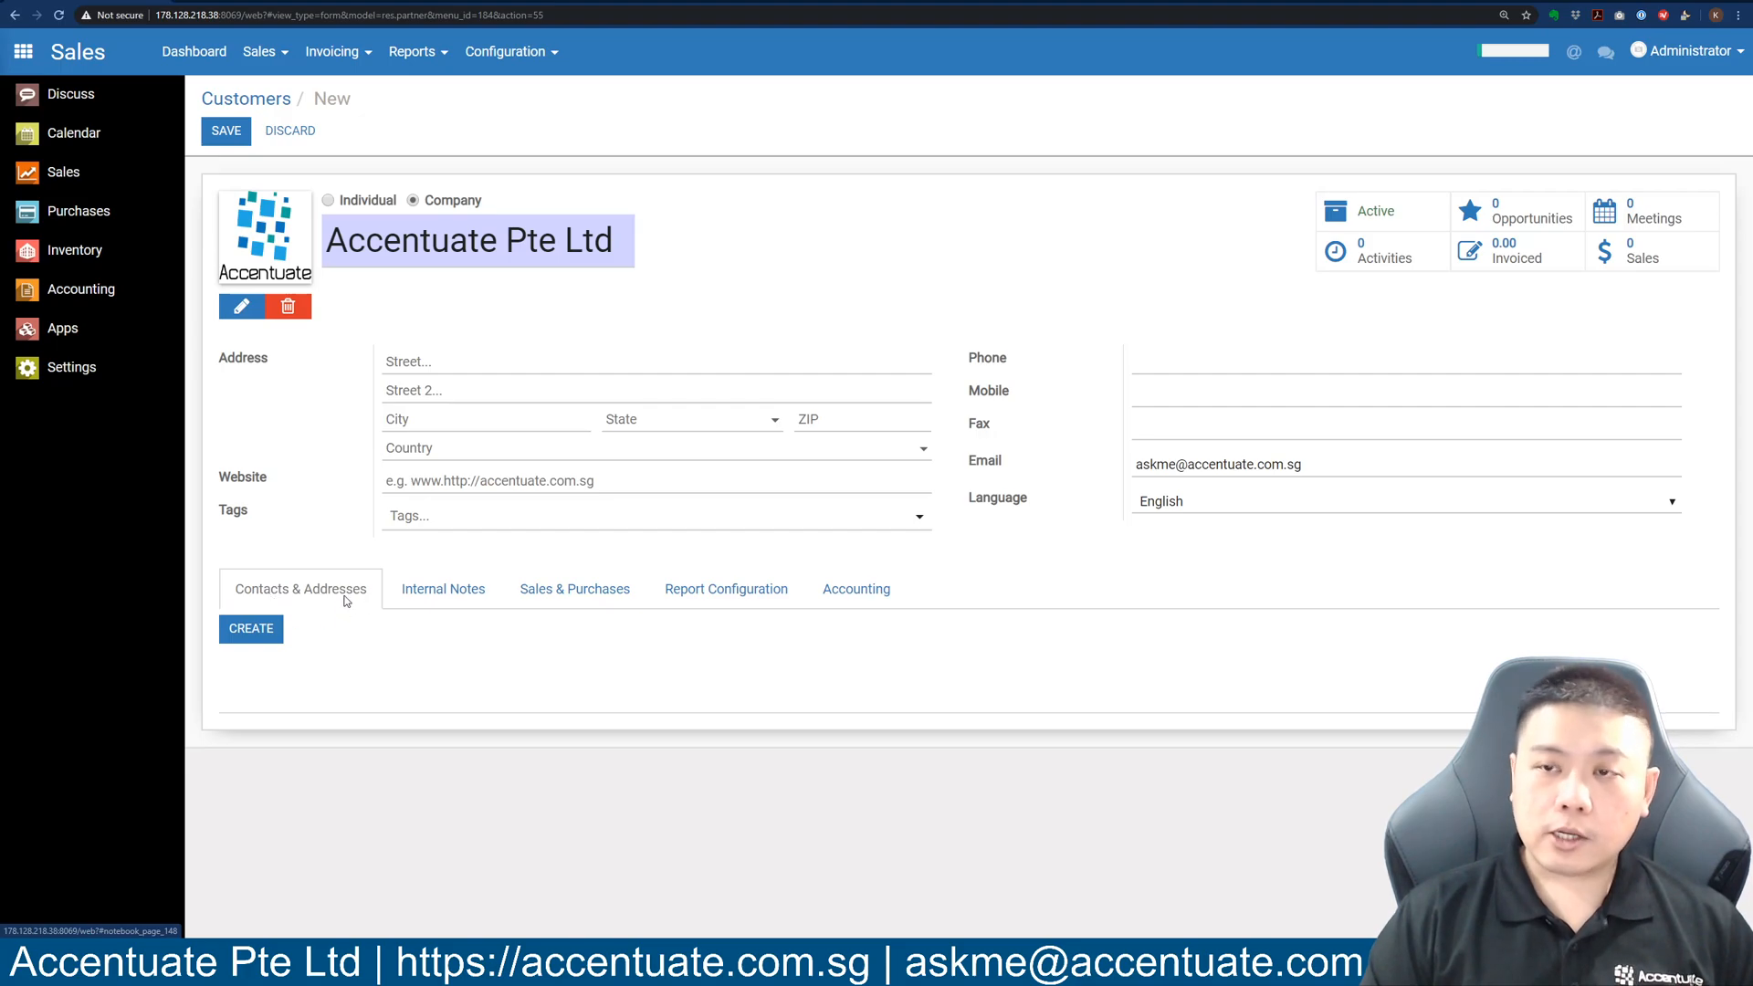
Add an Invoice address child contact and fill in the contact's name and e-mail.
click(248, 637)
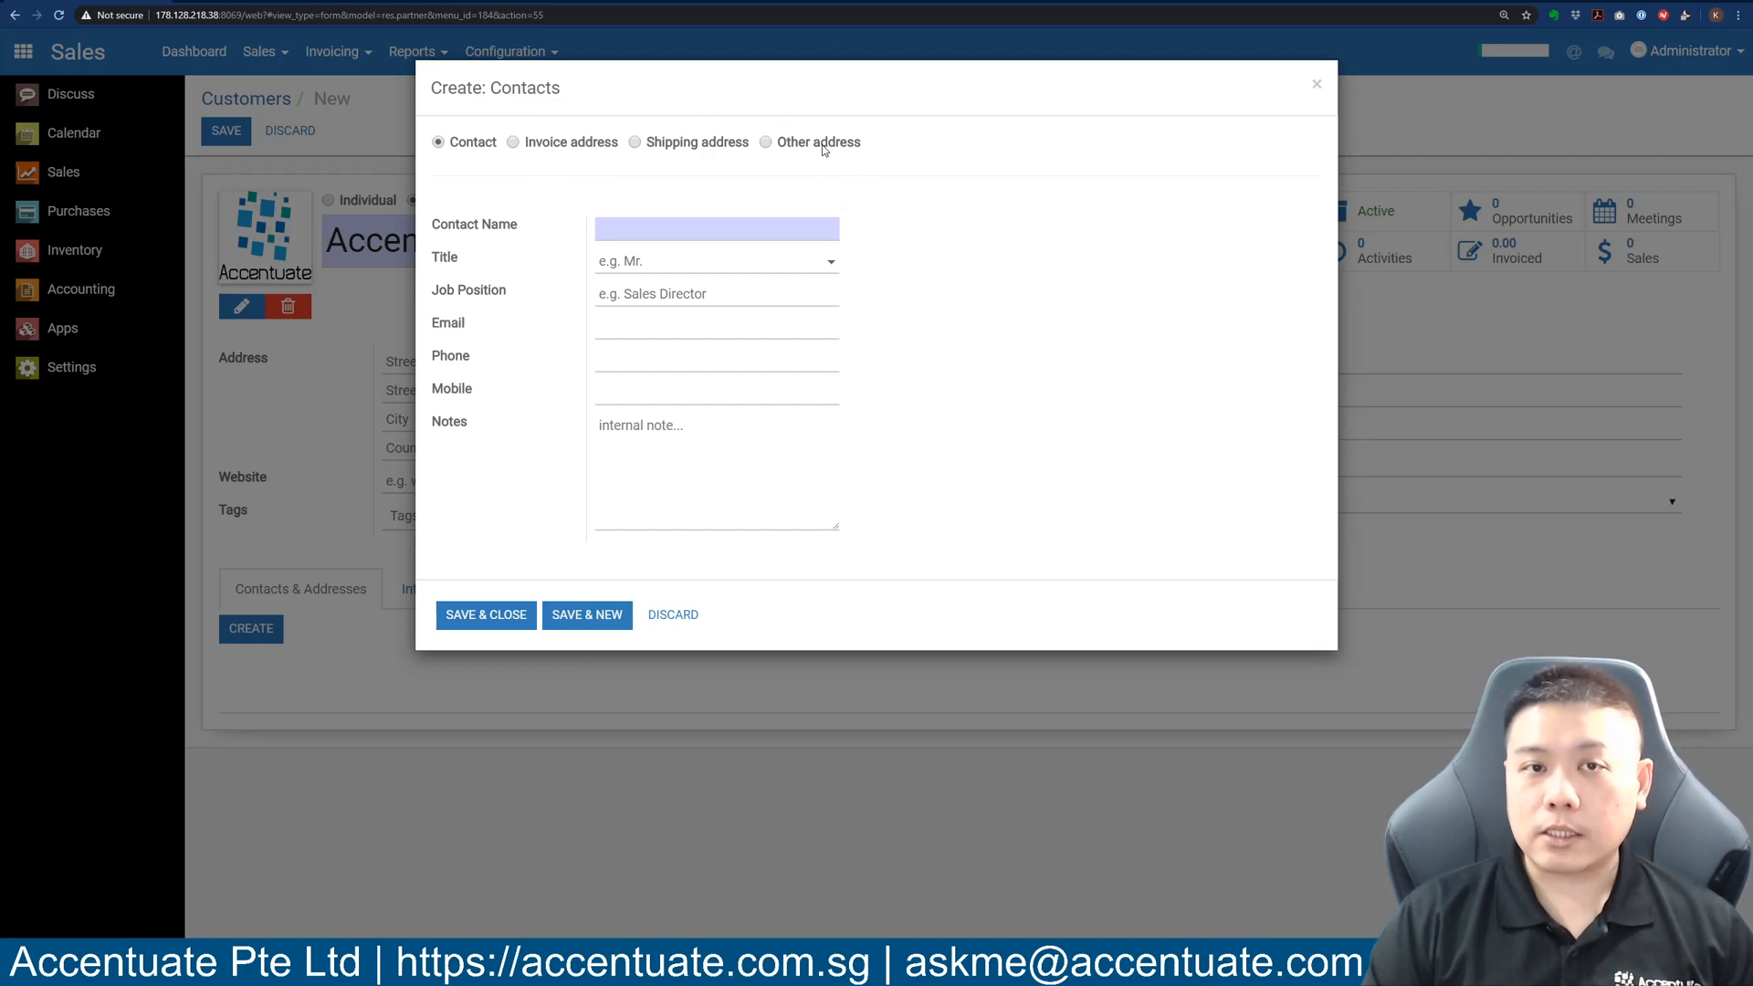
mouse_move(818, 146)
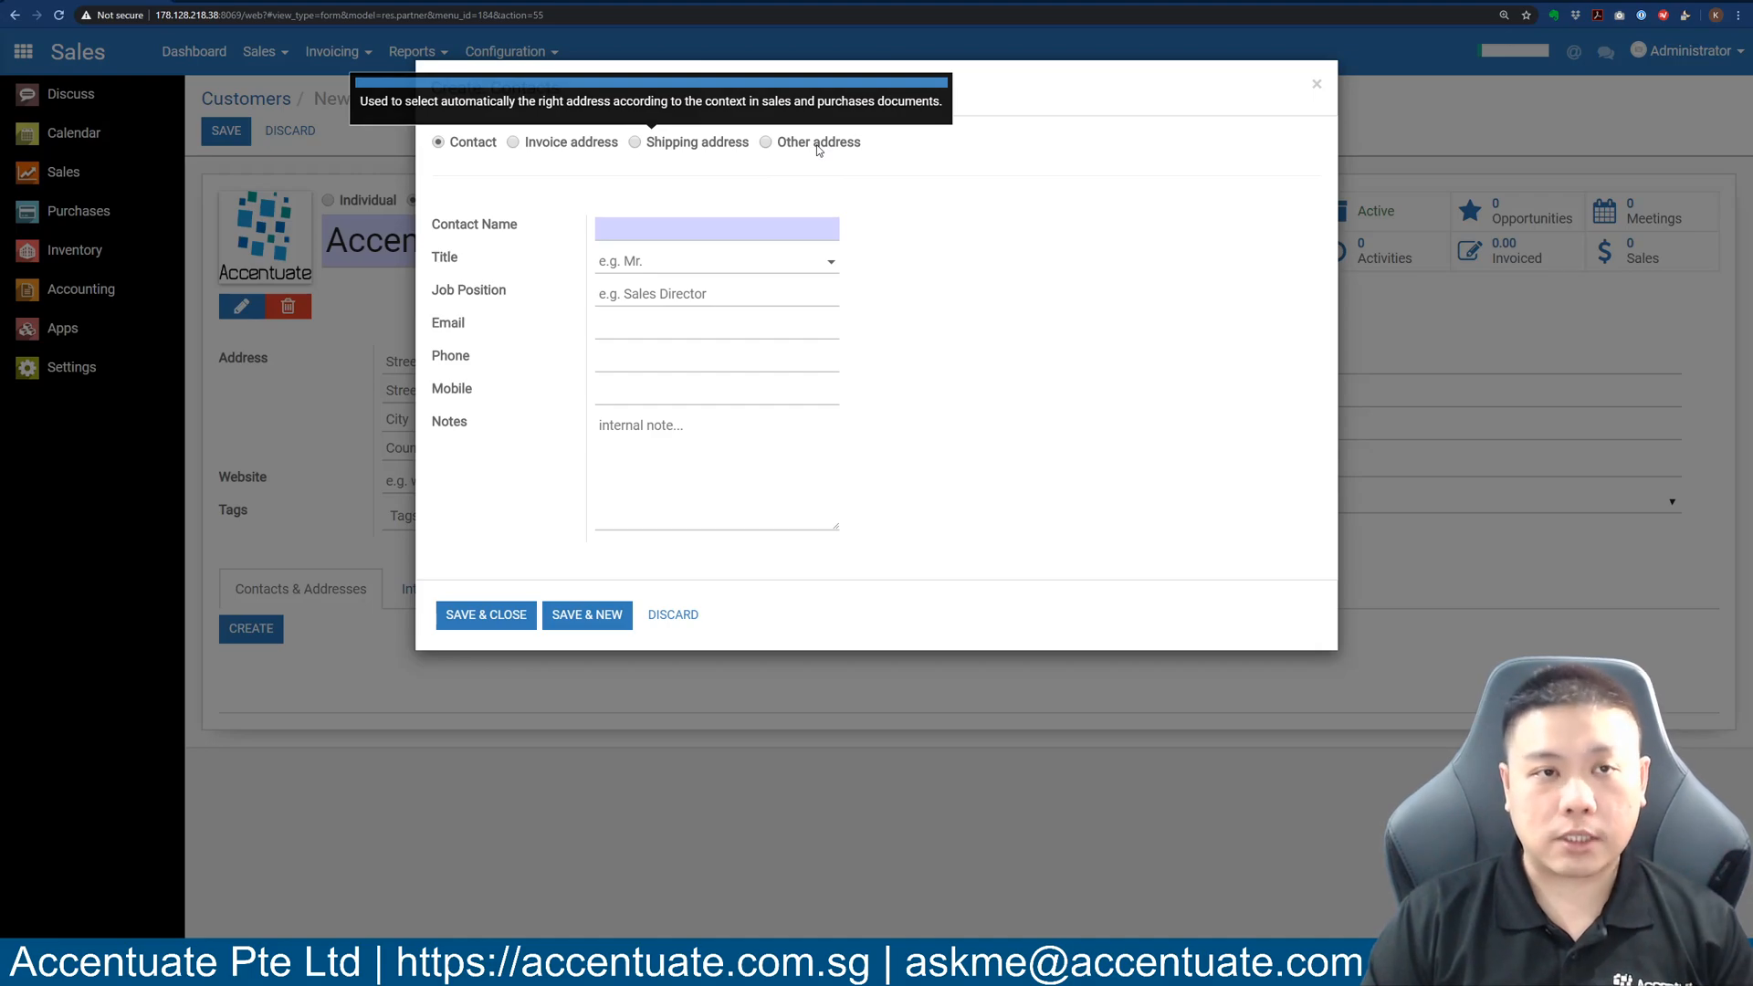
click(513, 143)
click(1049, 228)
text(Candy)
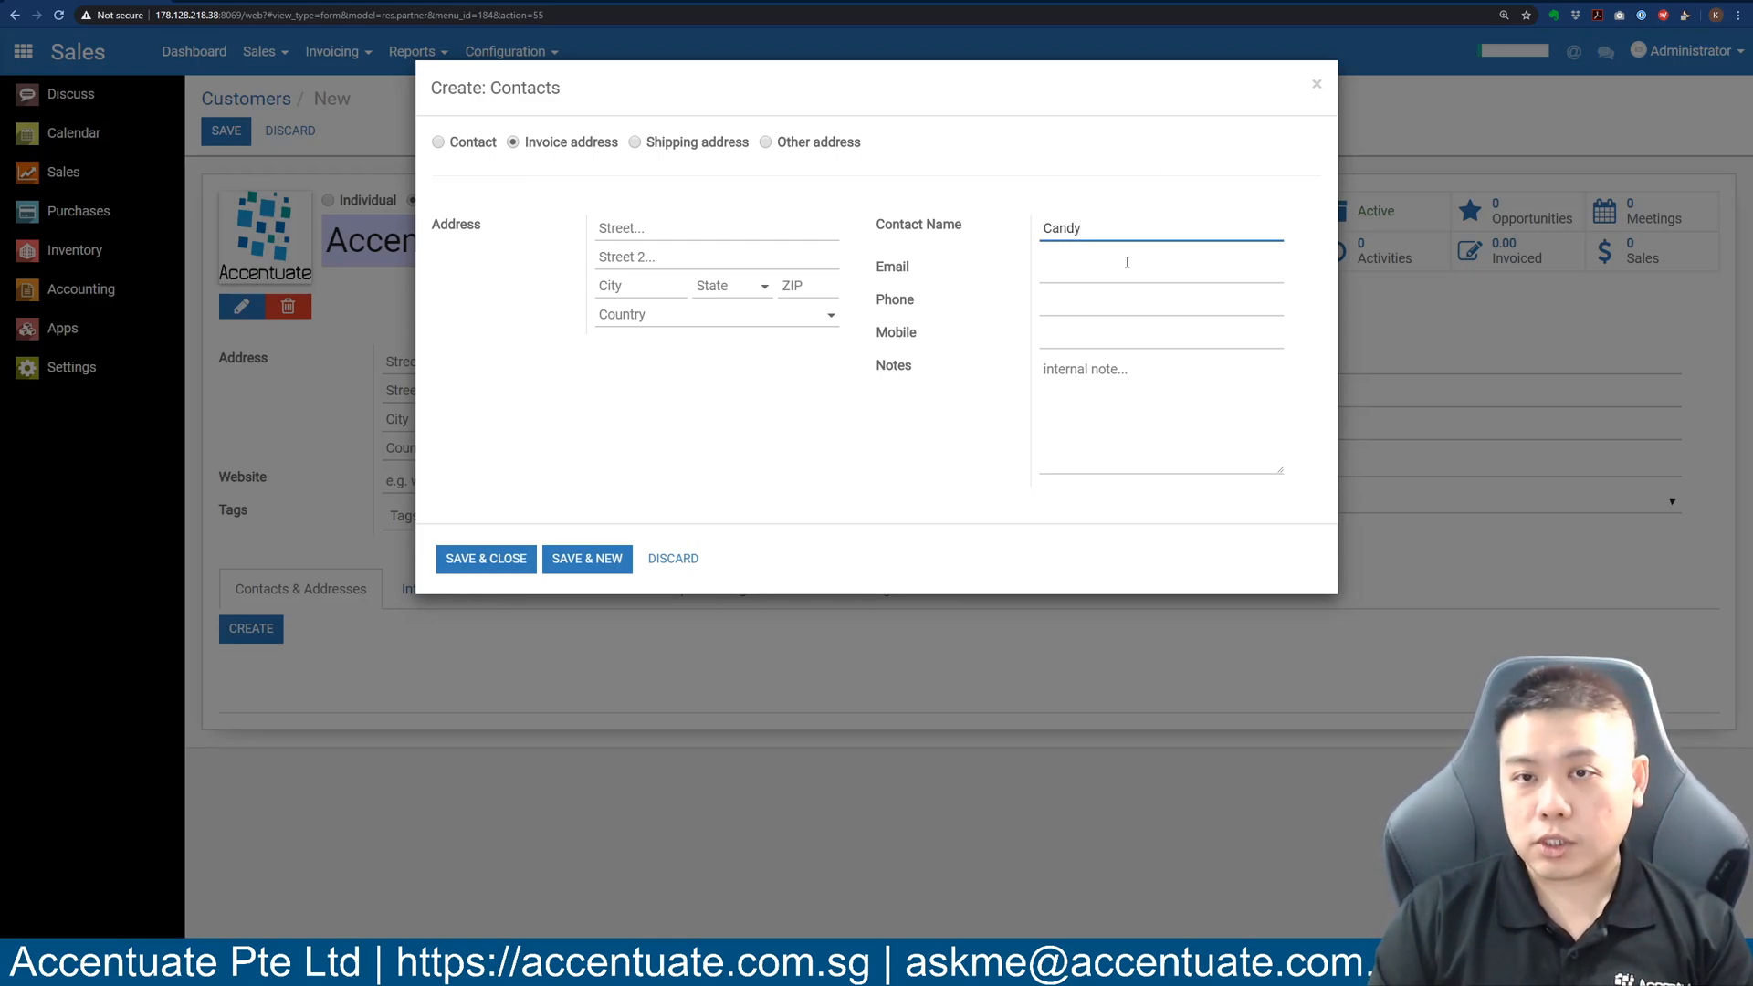
click(1041, 268)
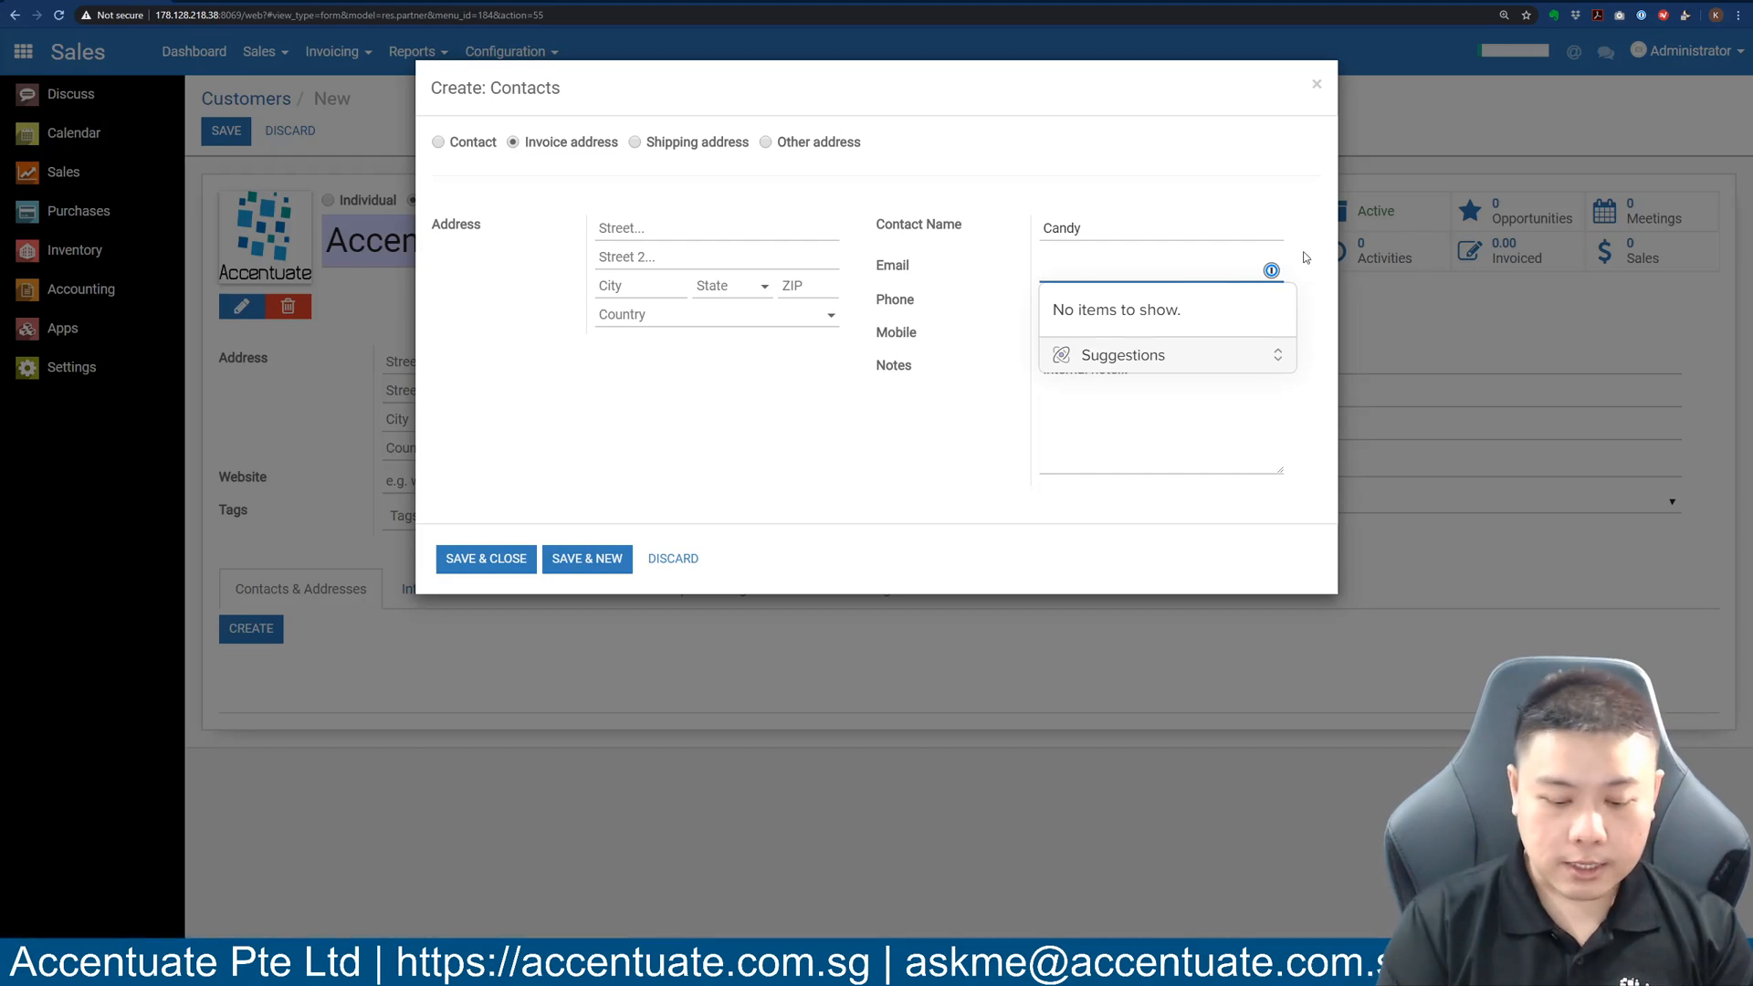
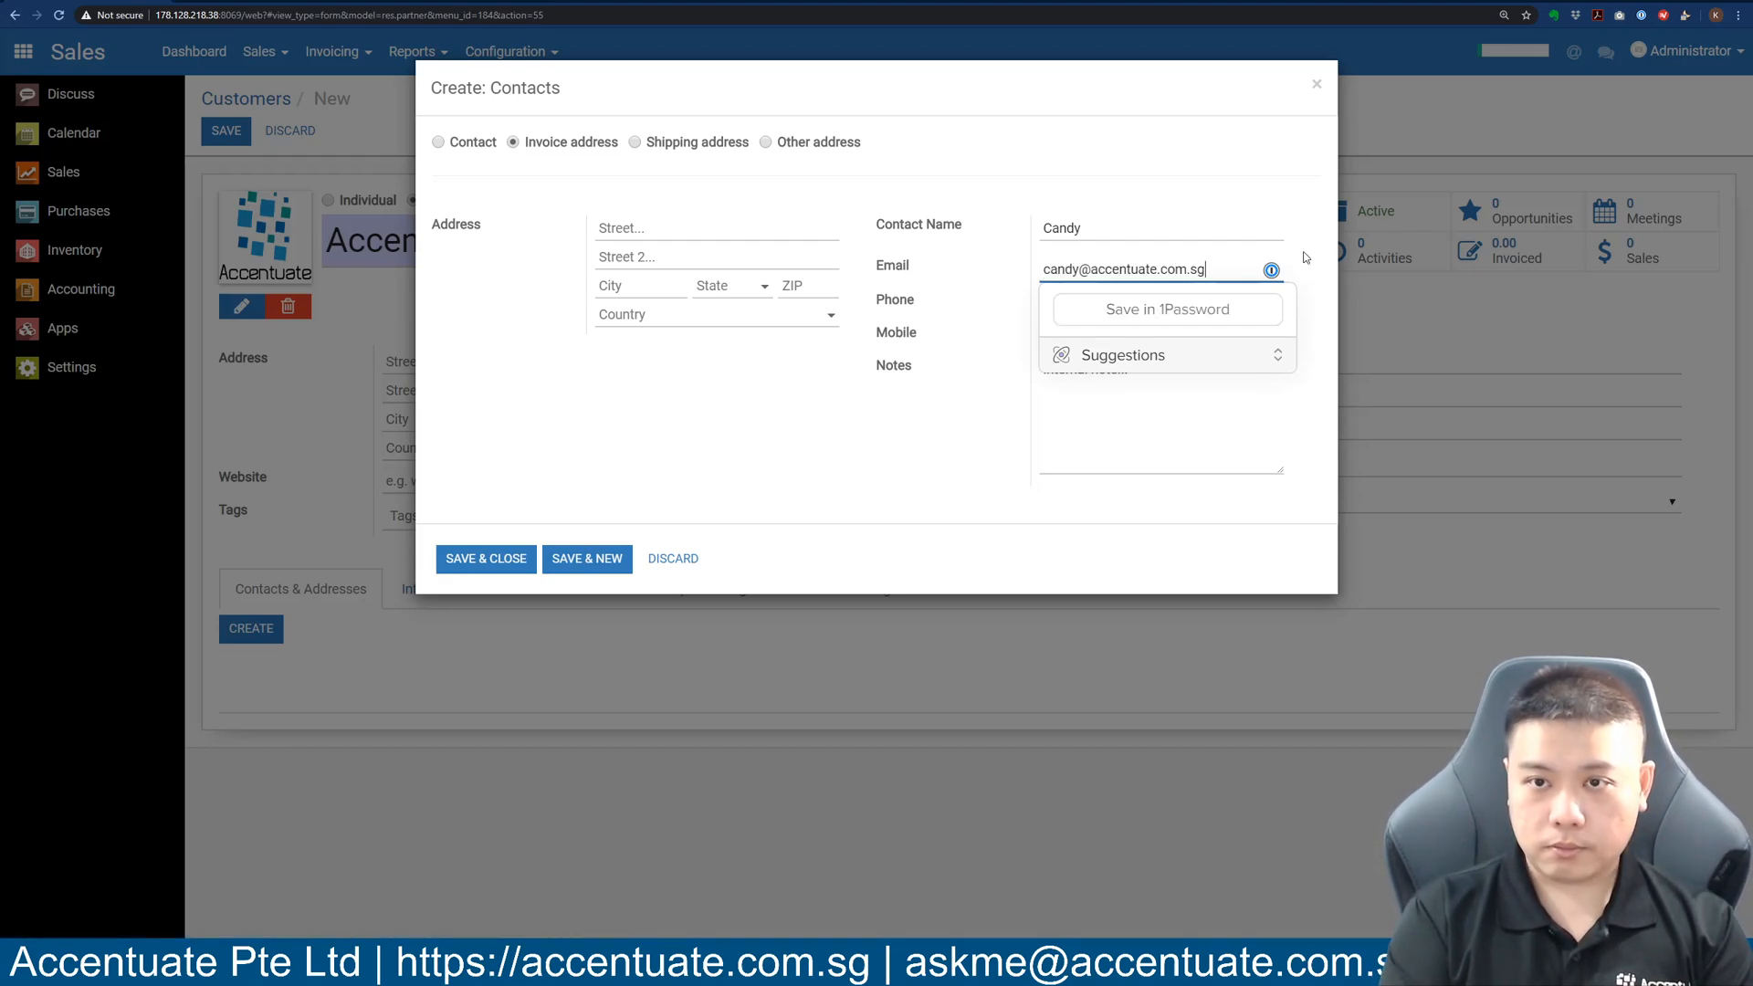
click(845, 453)
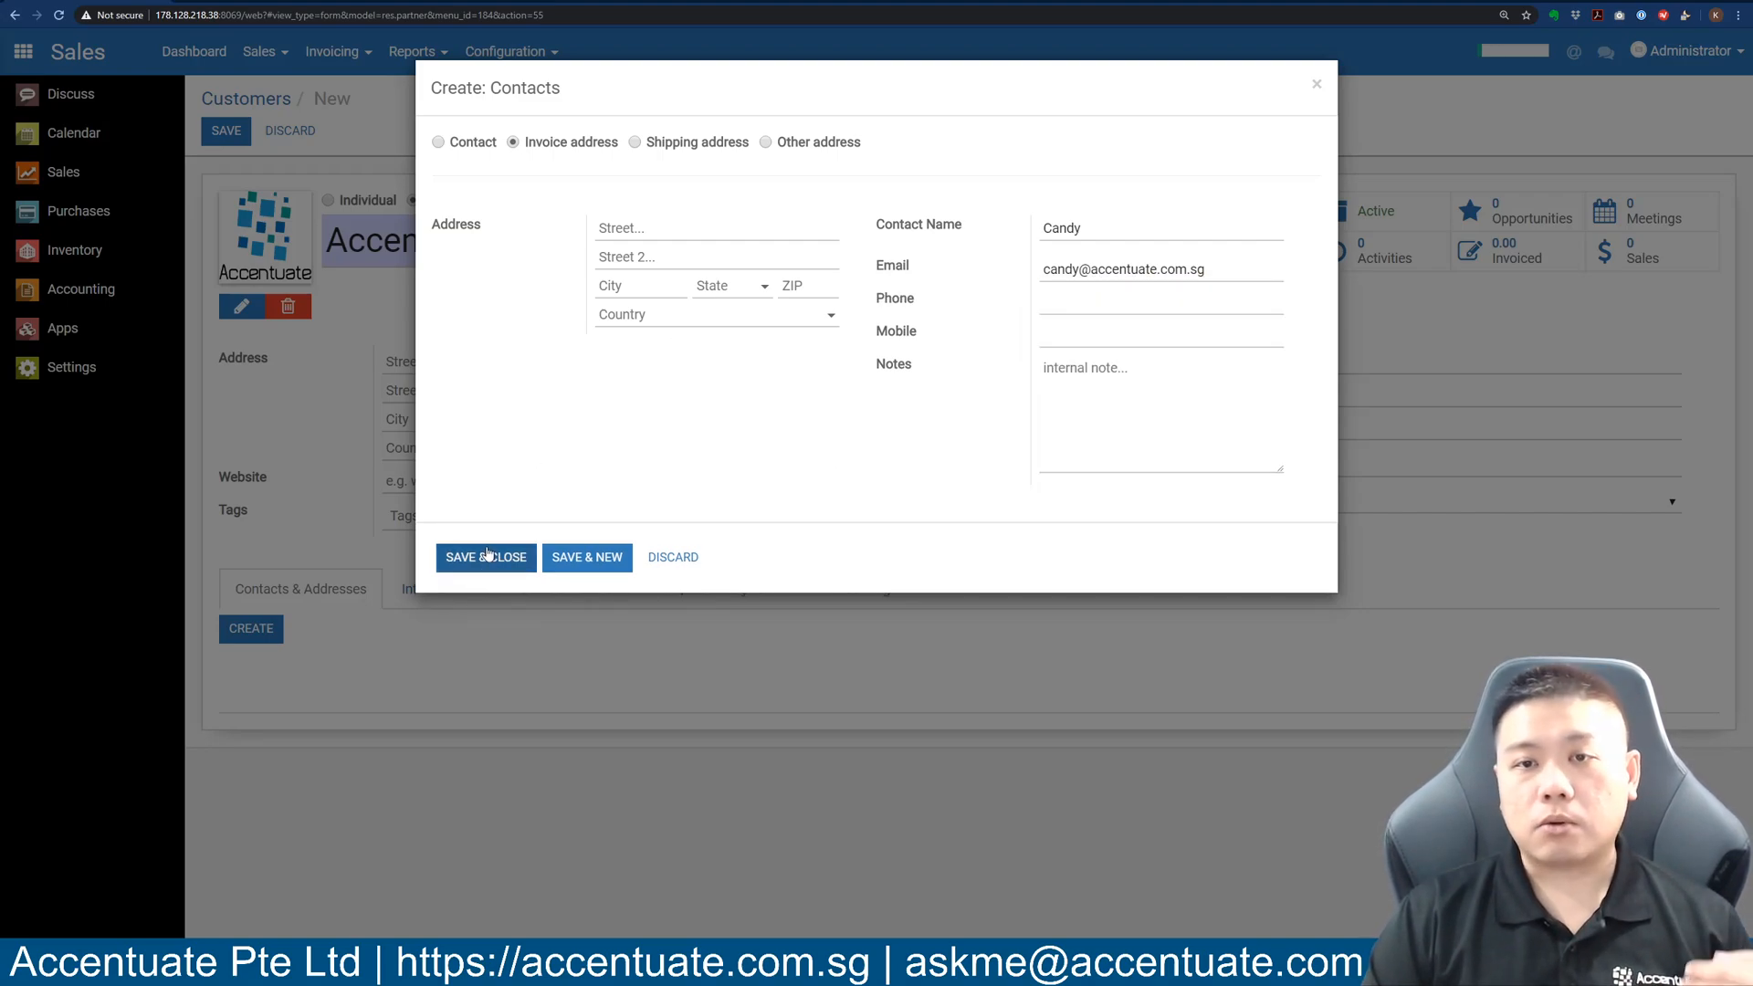
Save the invoice contact and start a Shipping address contact with the contact's name and e-mail.
click(582, 559)
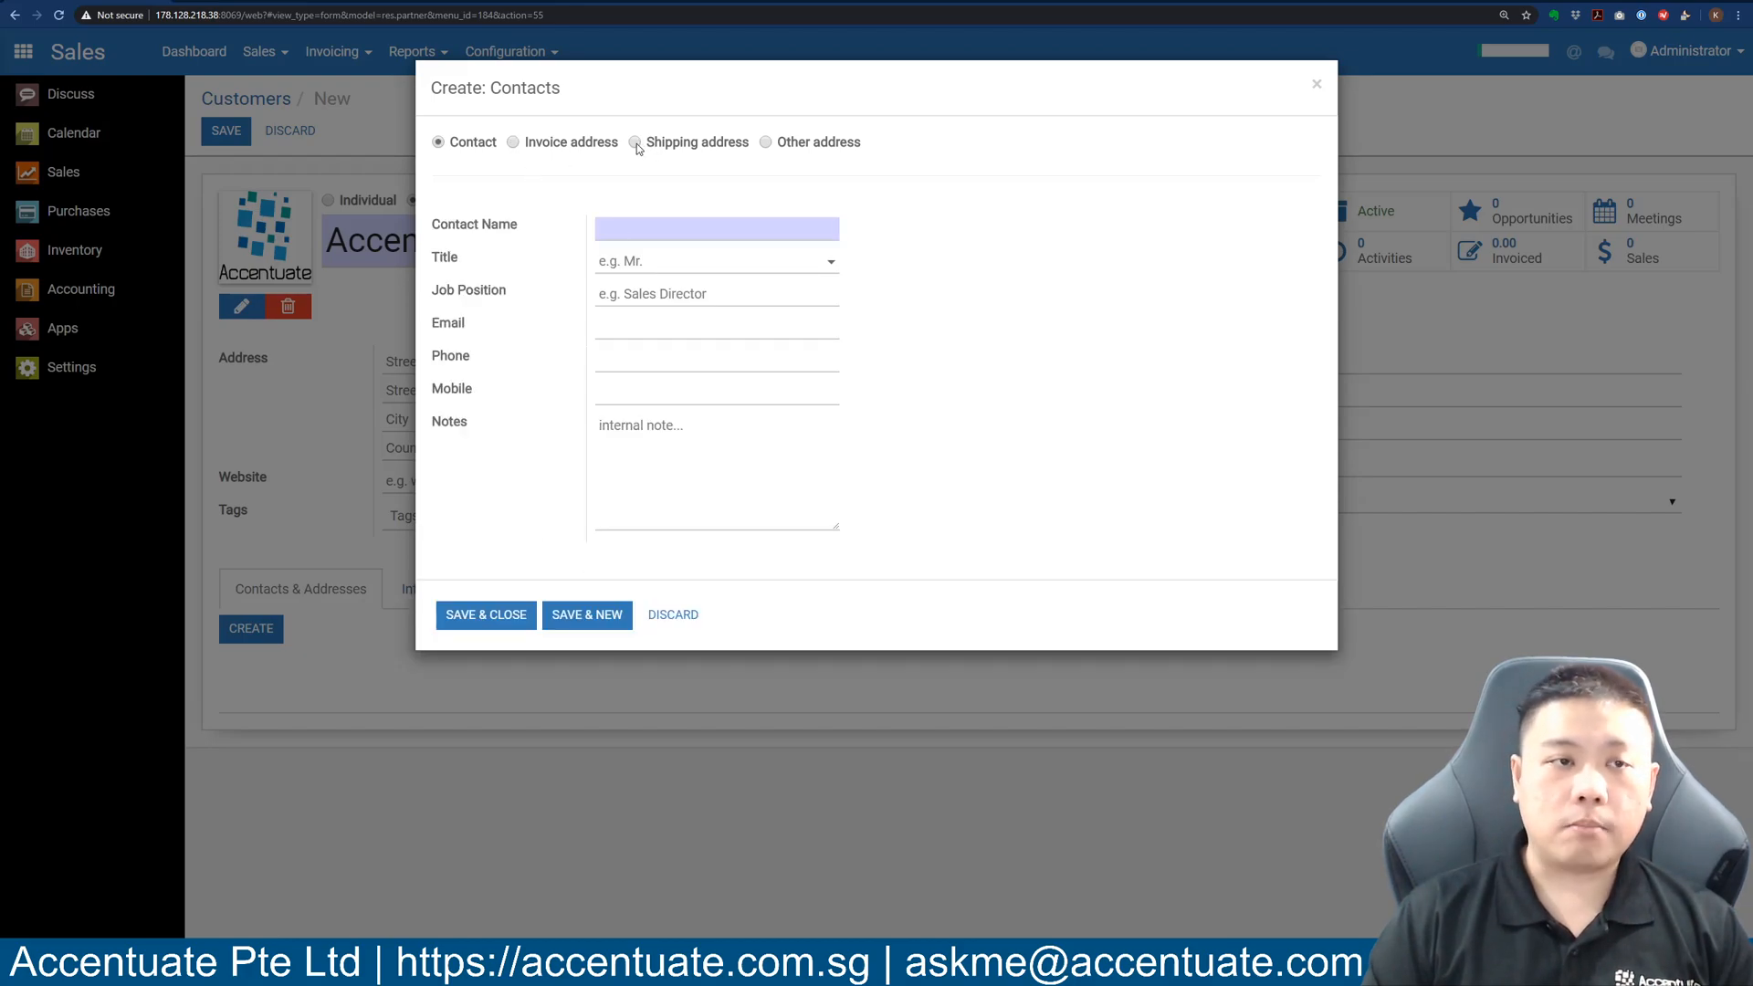
mouse_move(634, 150)
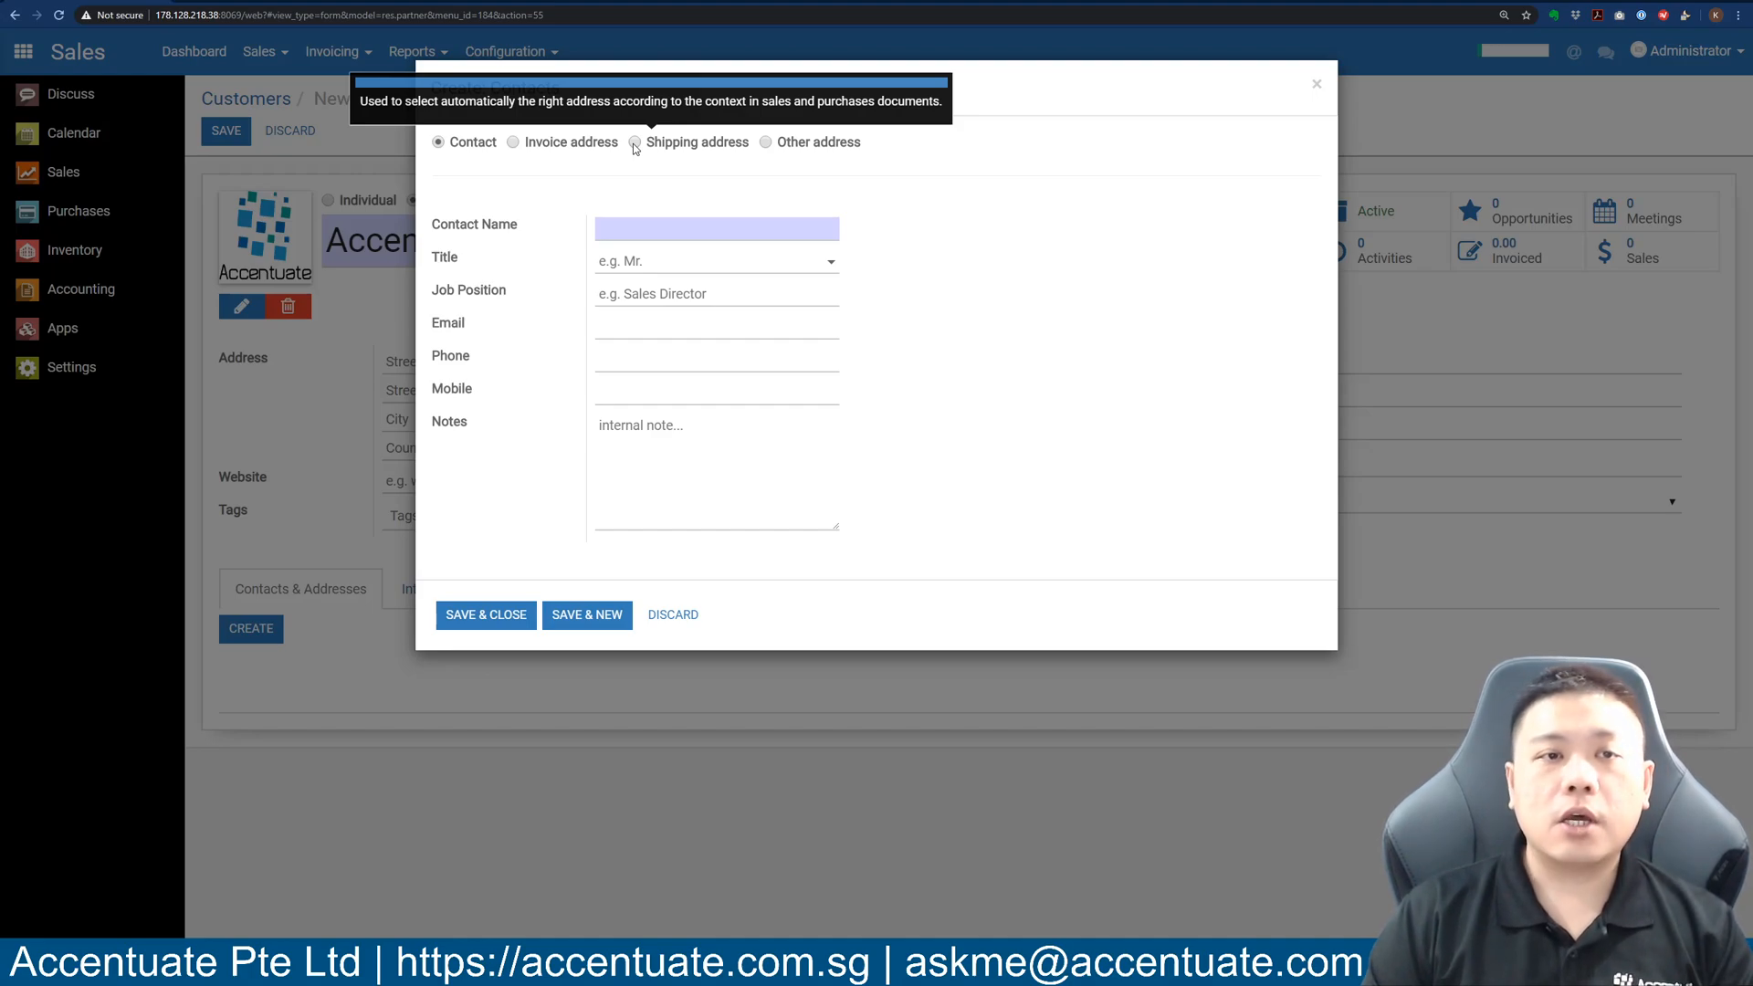
click(634, 144)
click(1068, 237)
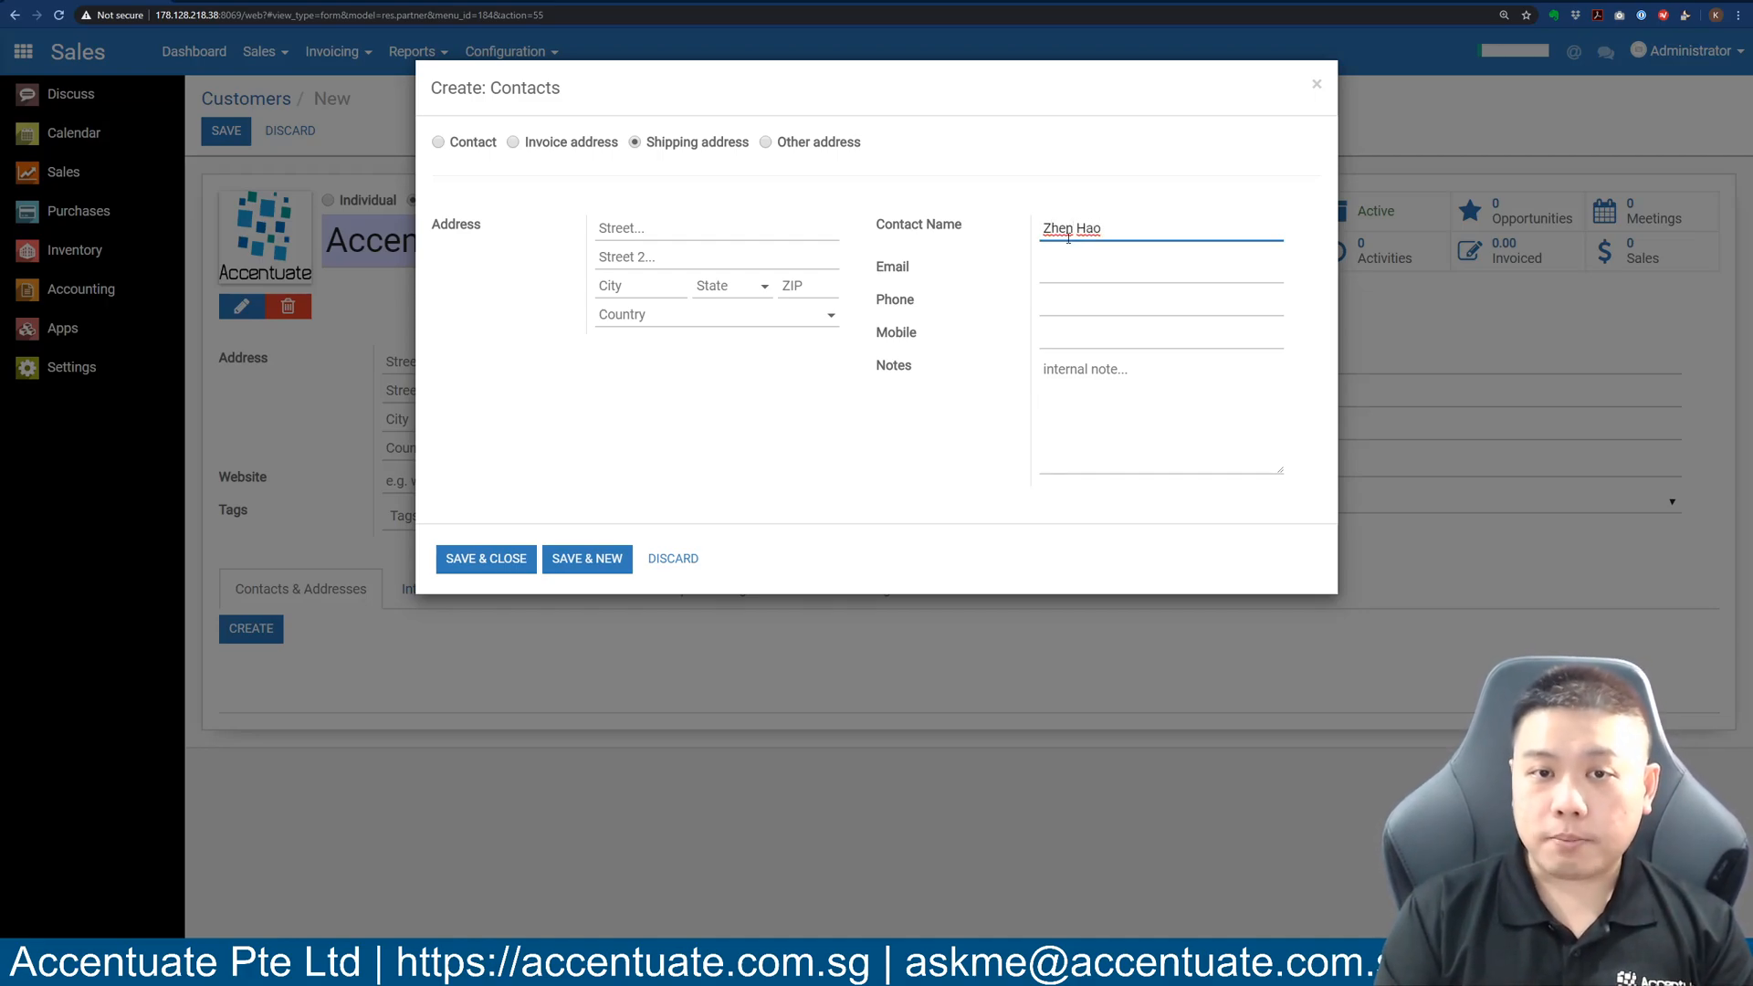
key(Tab)
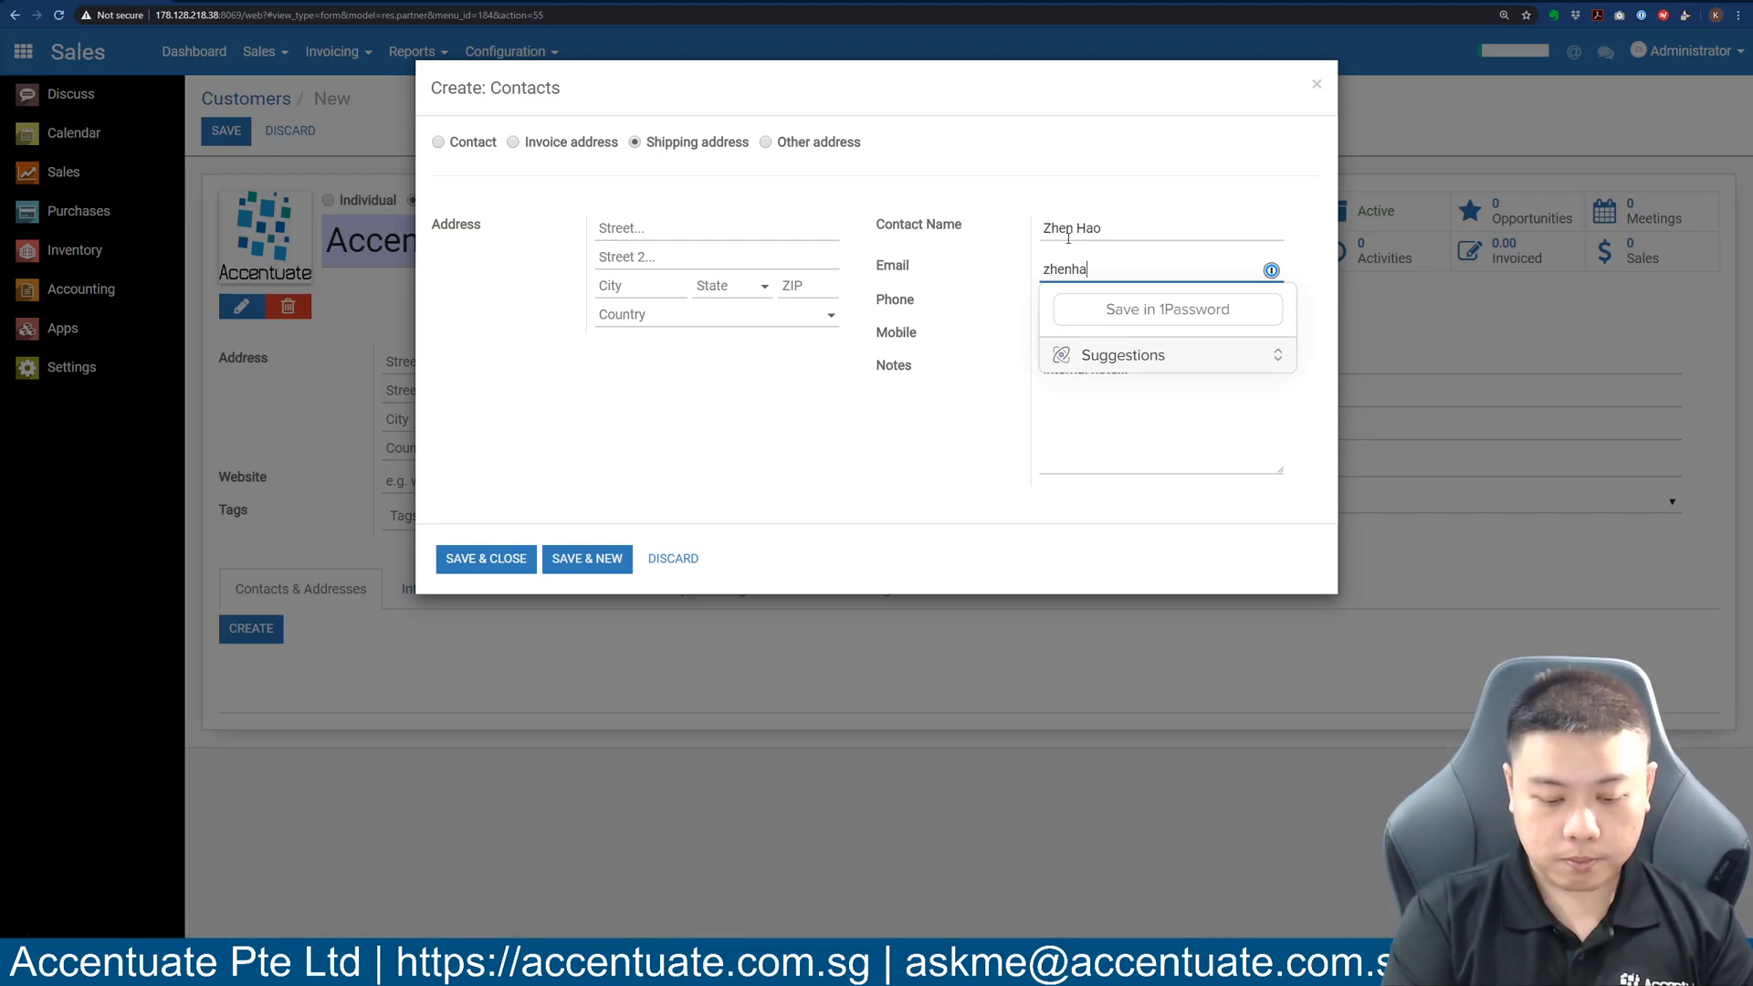
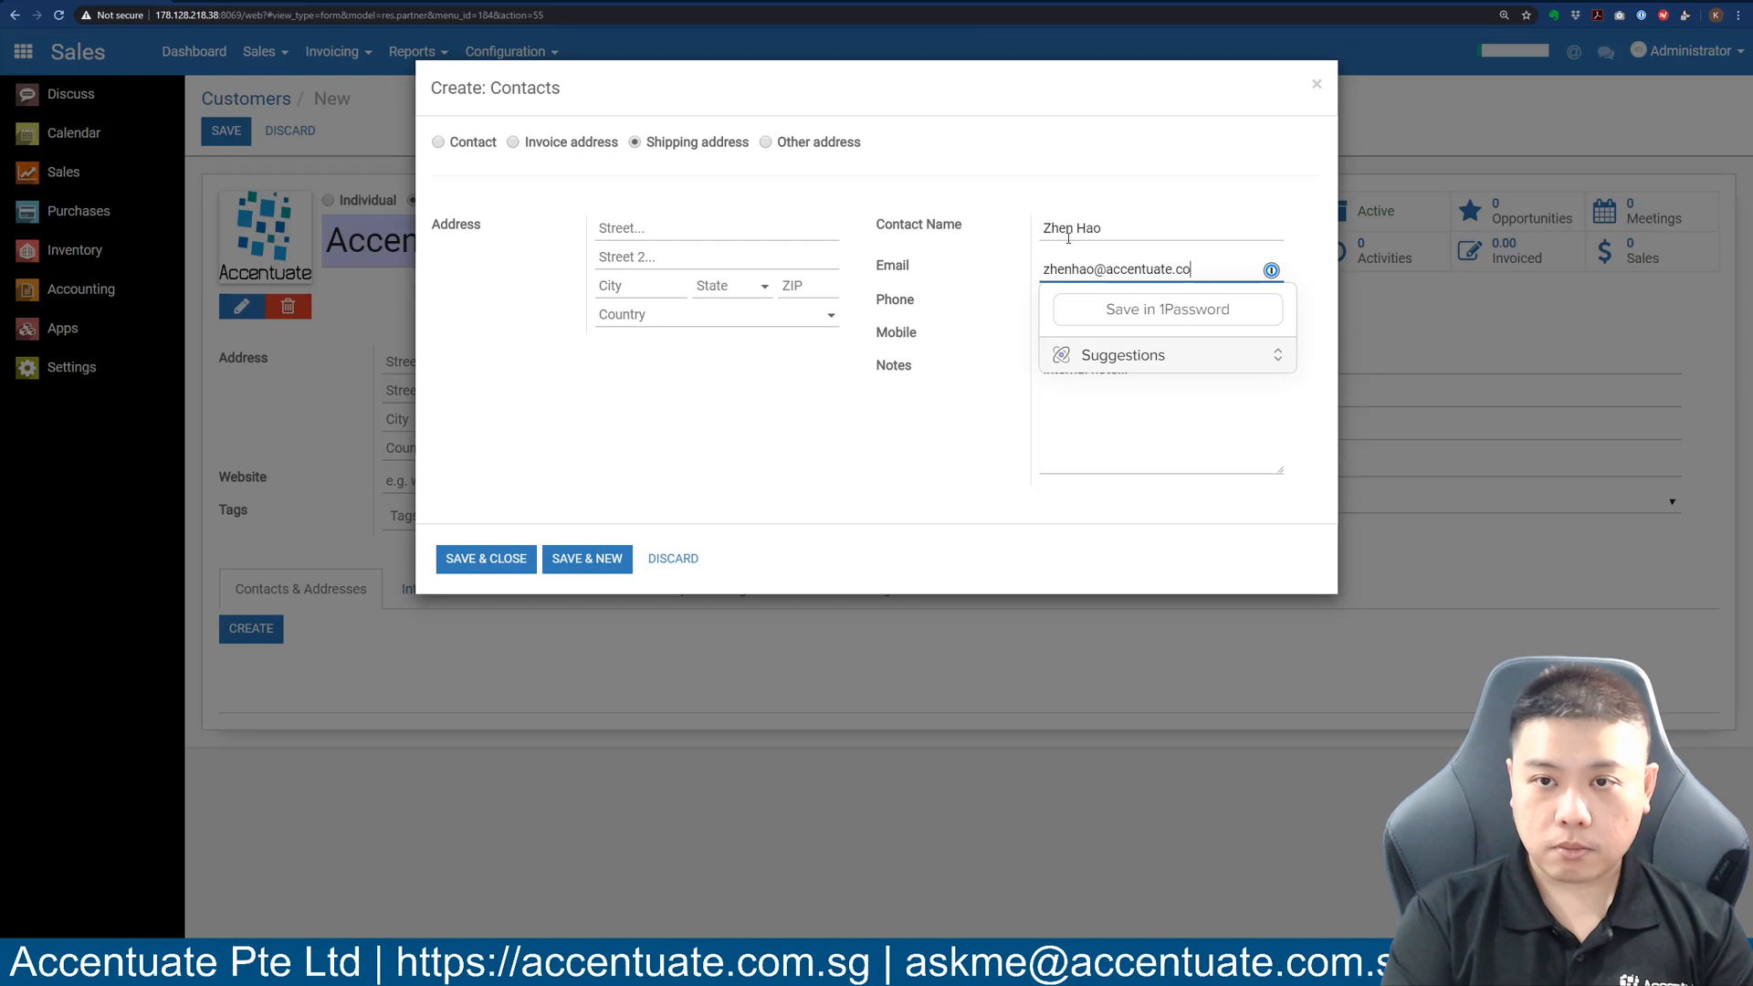
key(Tab)
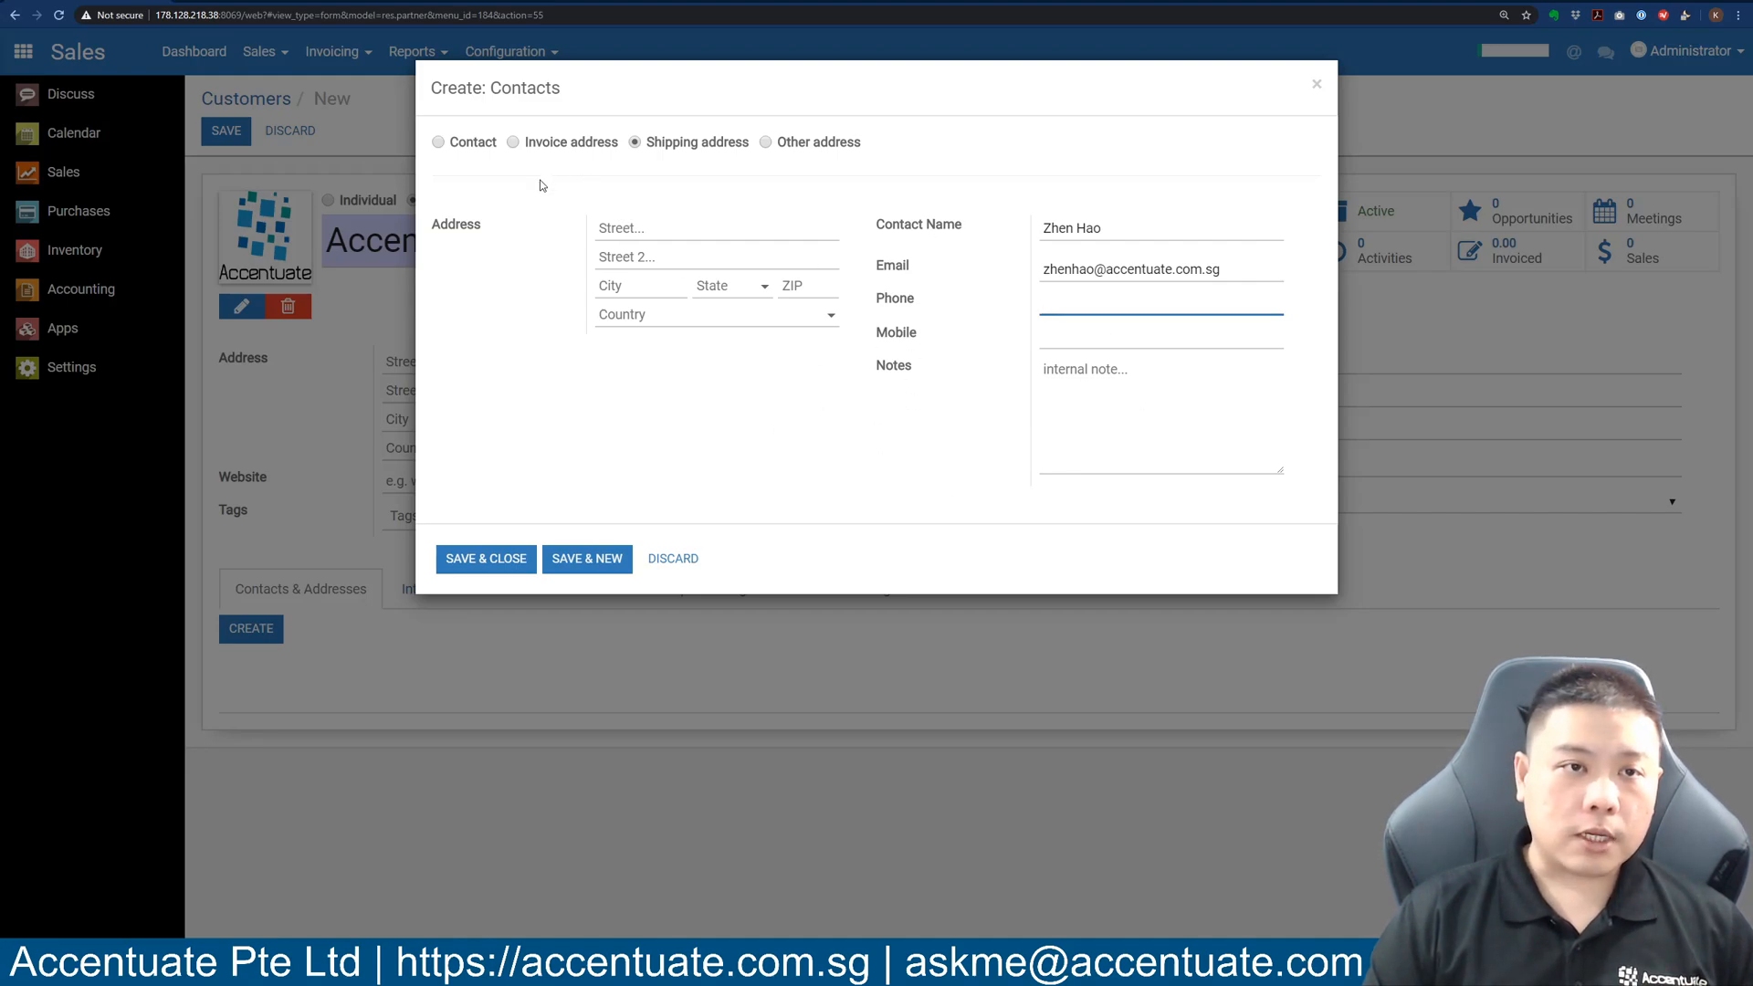
Fill in the shipping street, unit number, city and ZIP, then save and close the contact.
click(689, 219)
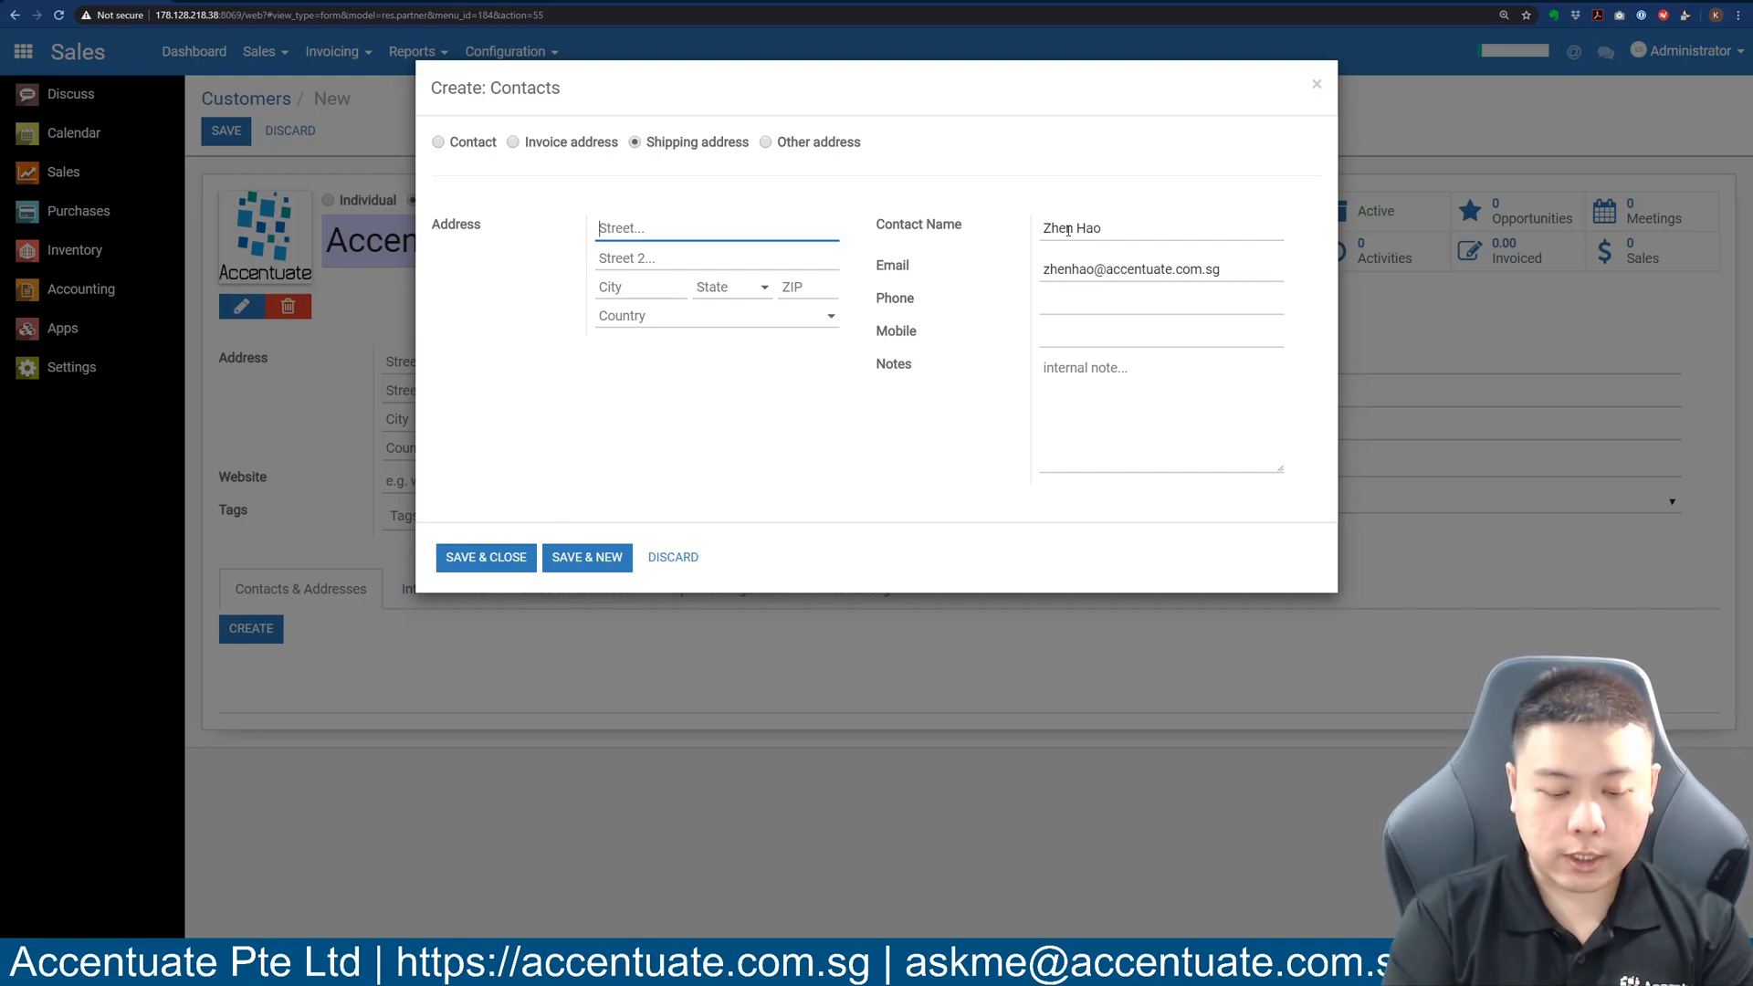
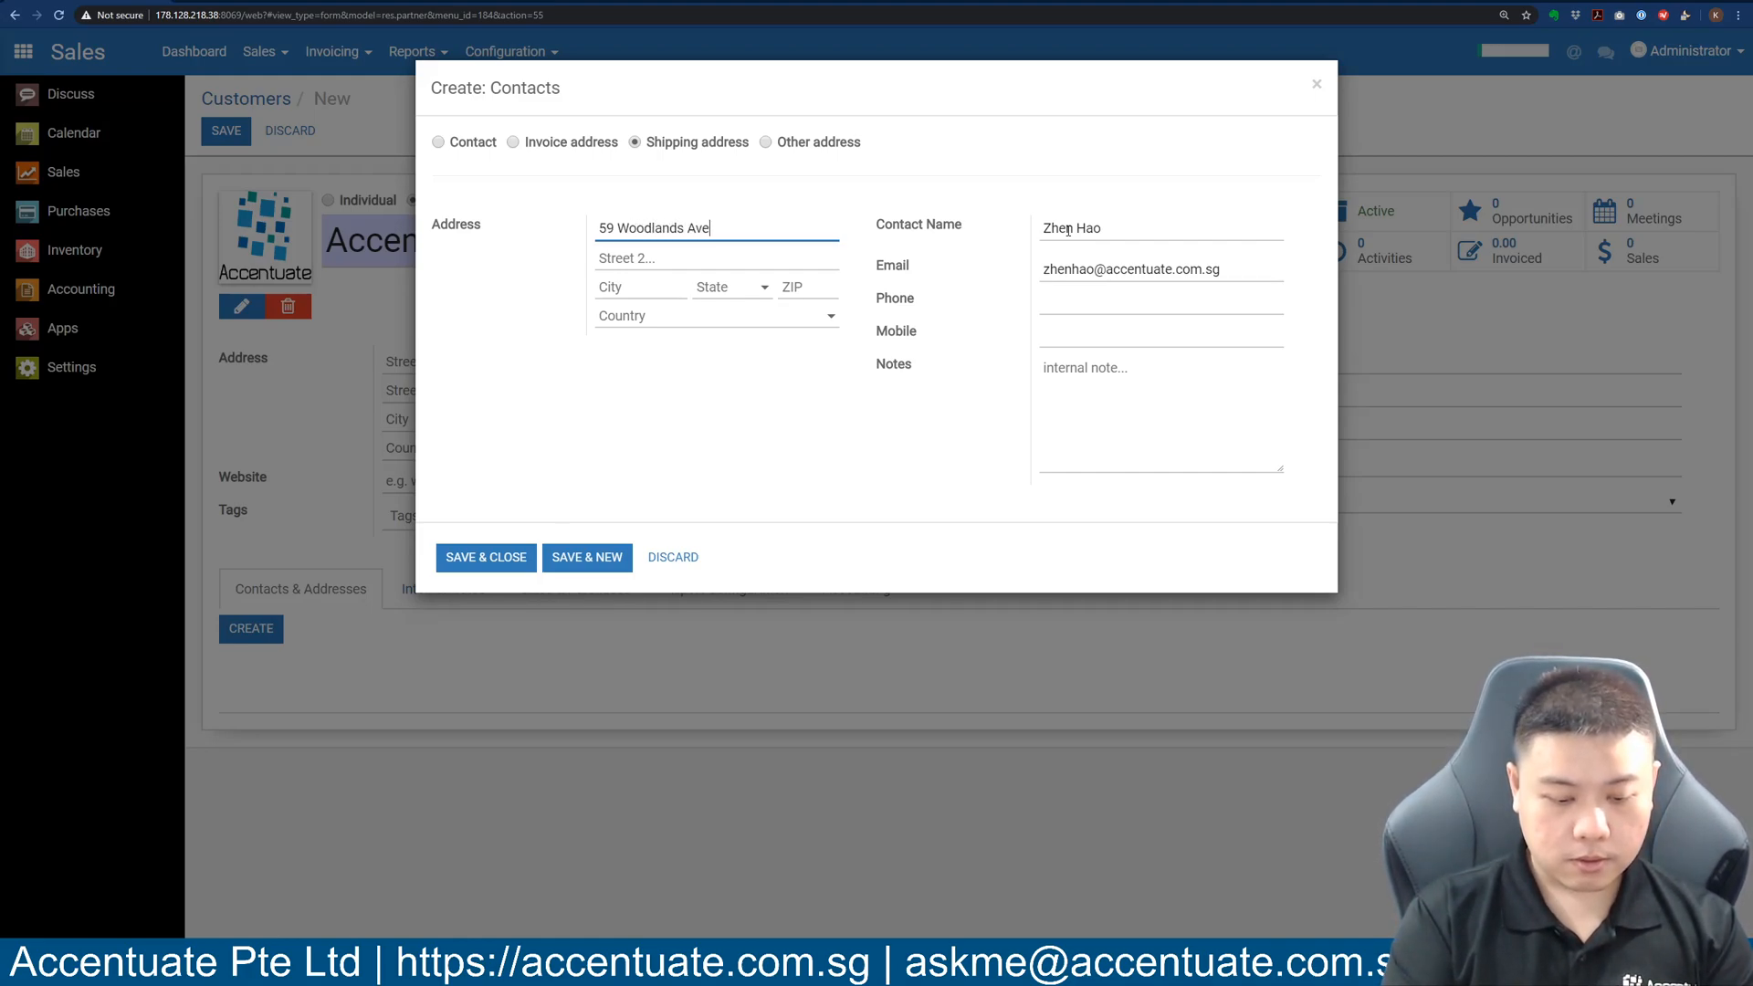
key(Tab)
text(#)
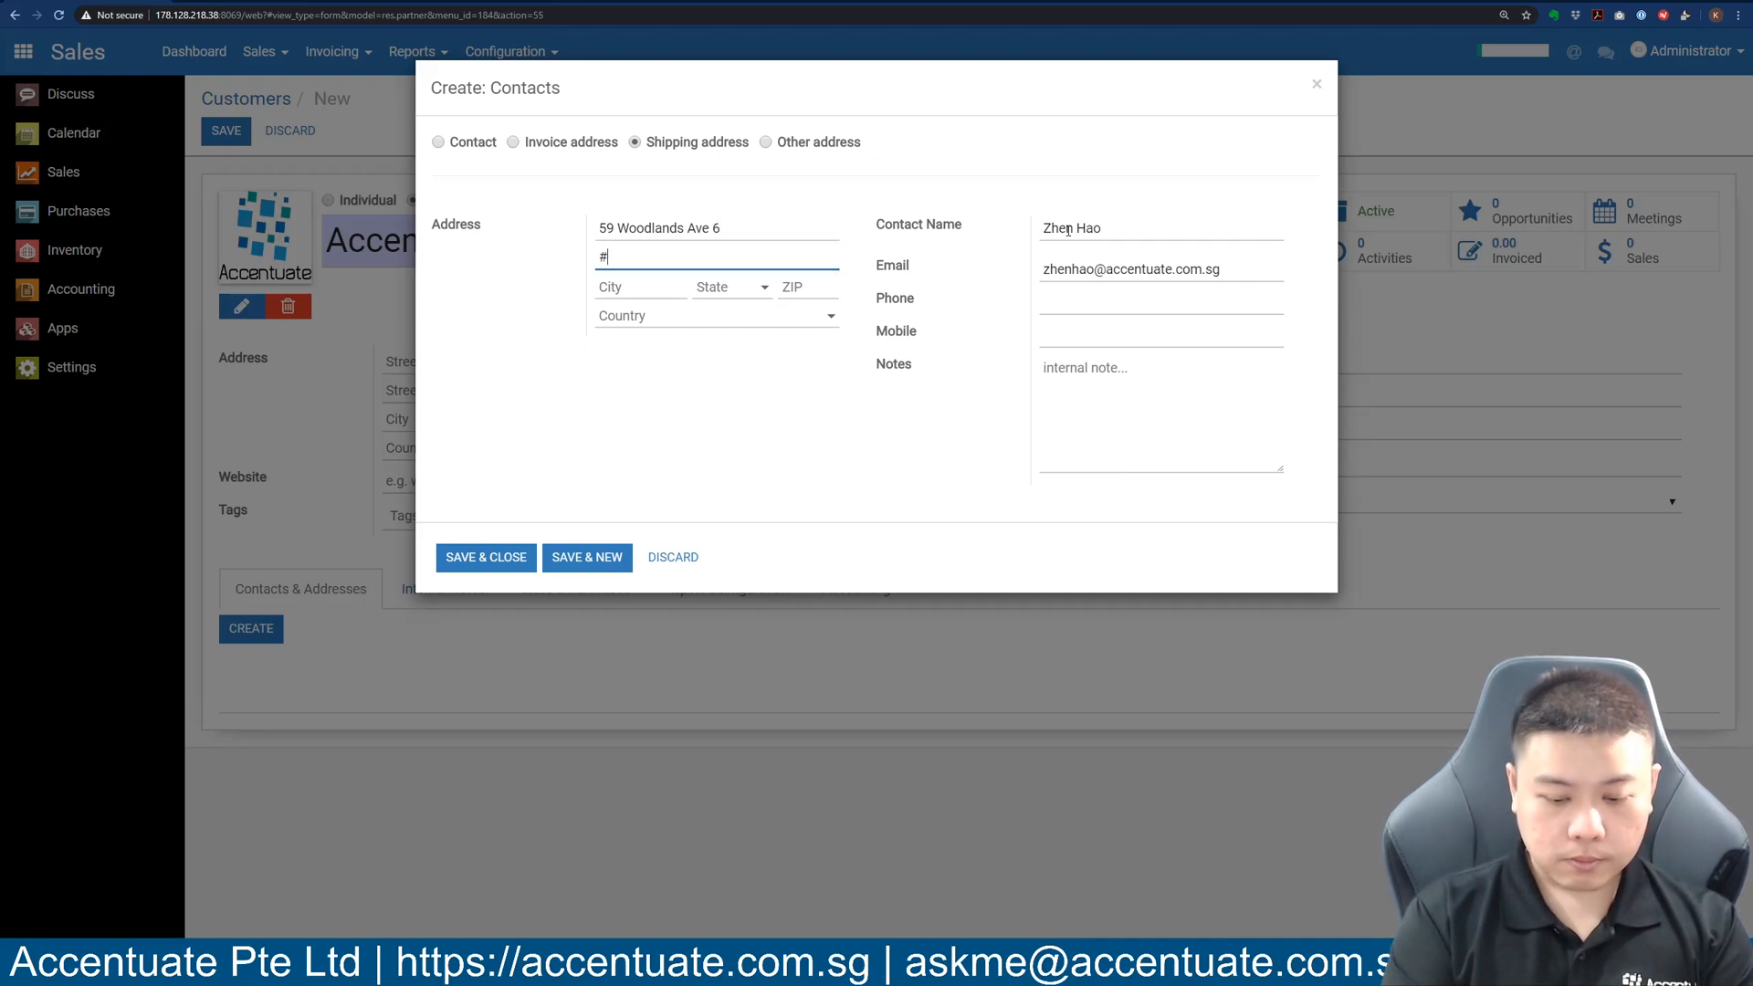
text(08-11)
key(Tab)
text(Singapore)
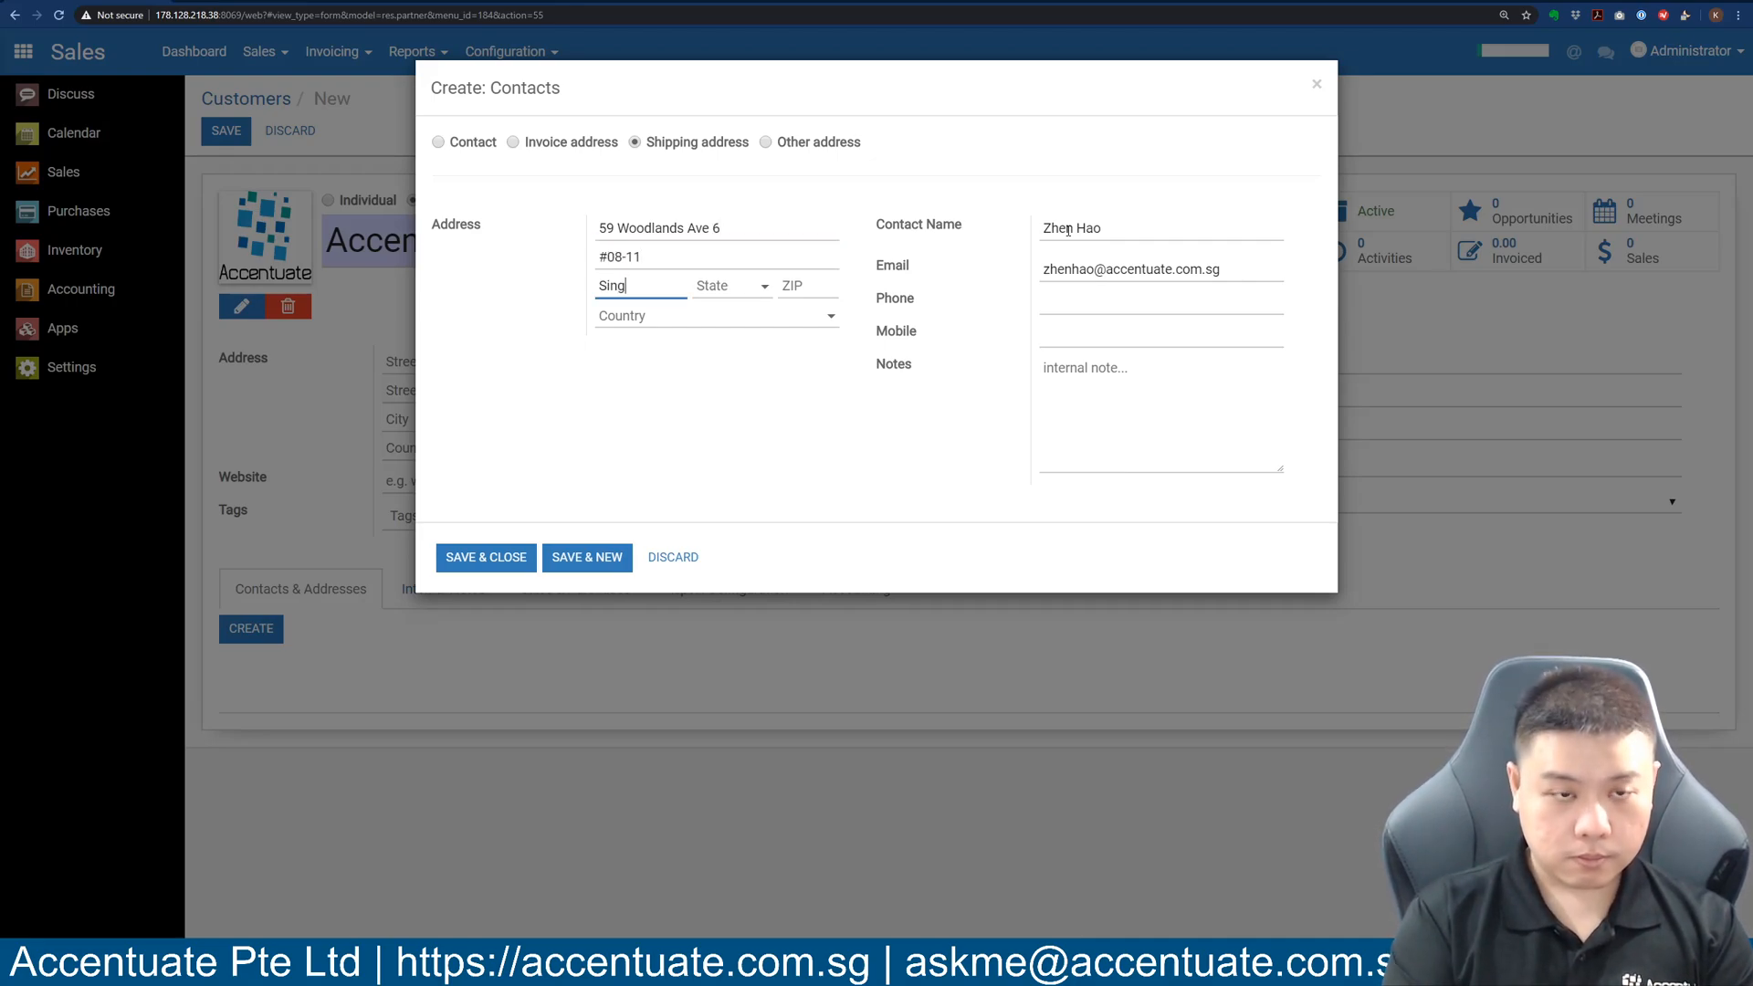
key(Tab)
key(Tab)
text(408938)
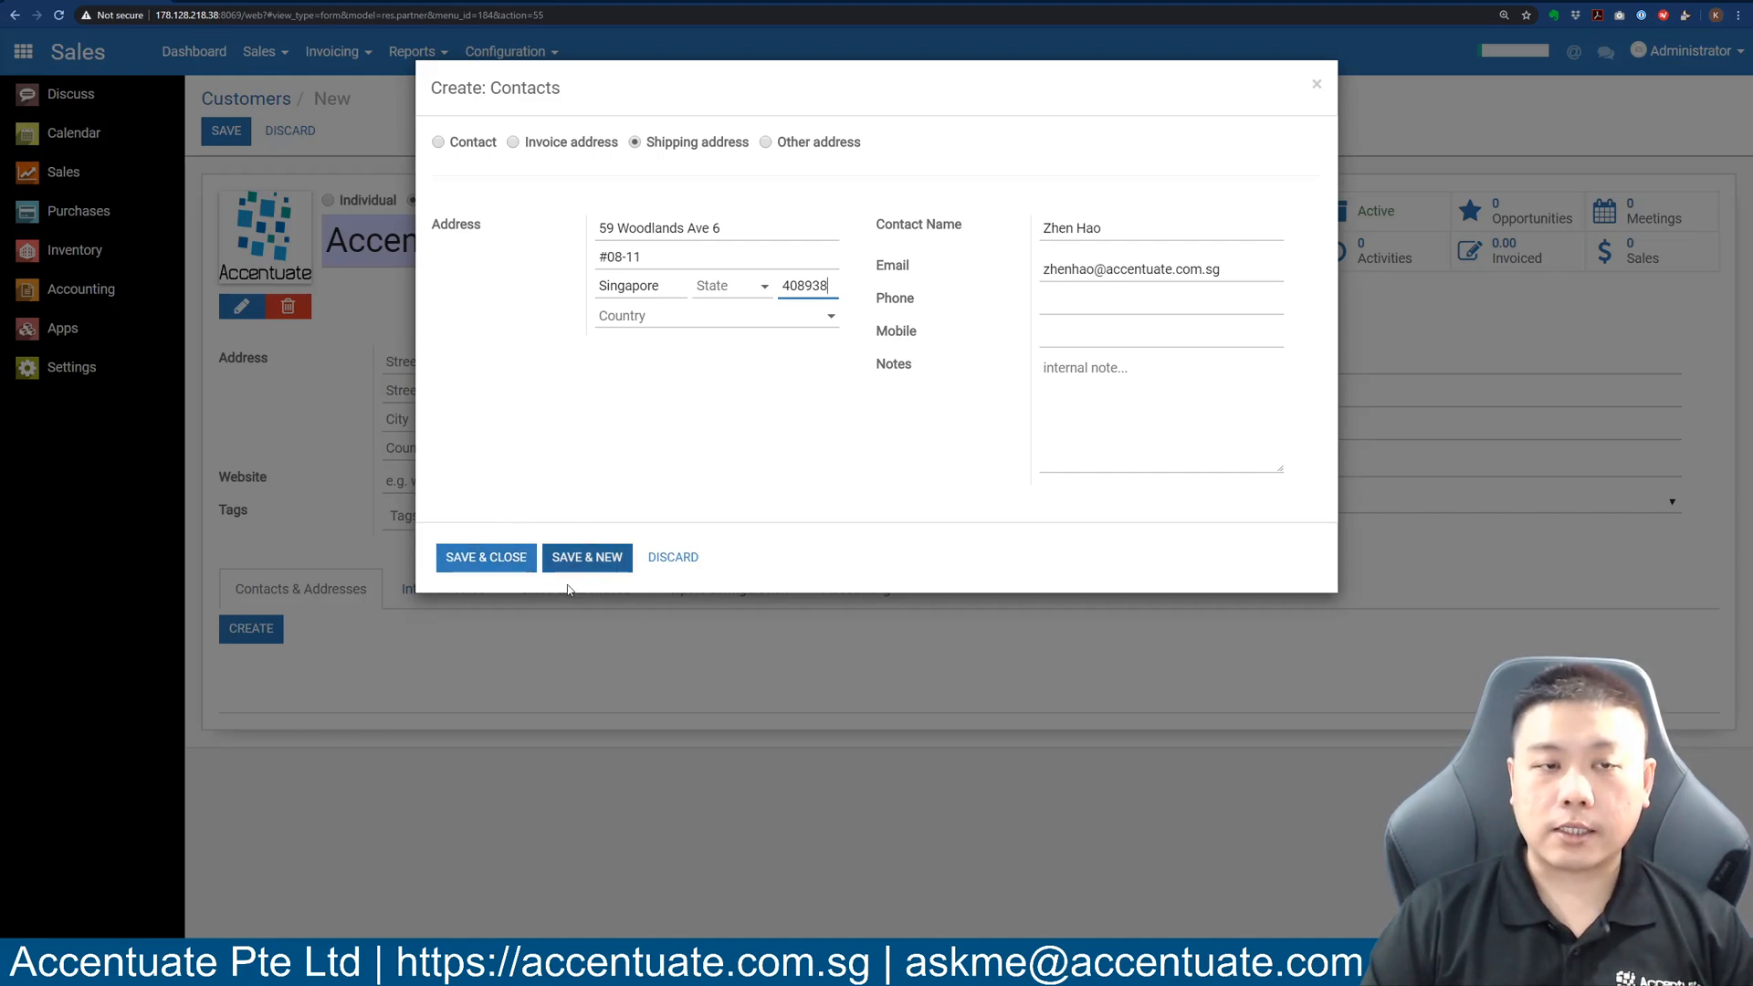
click(490, 559)
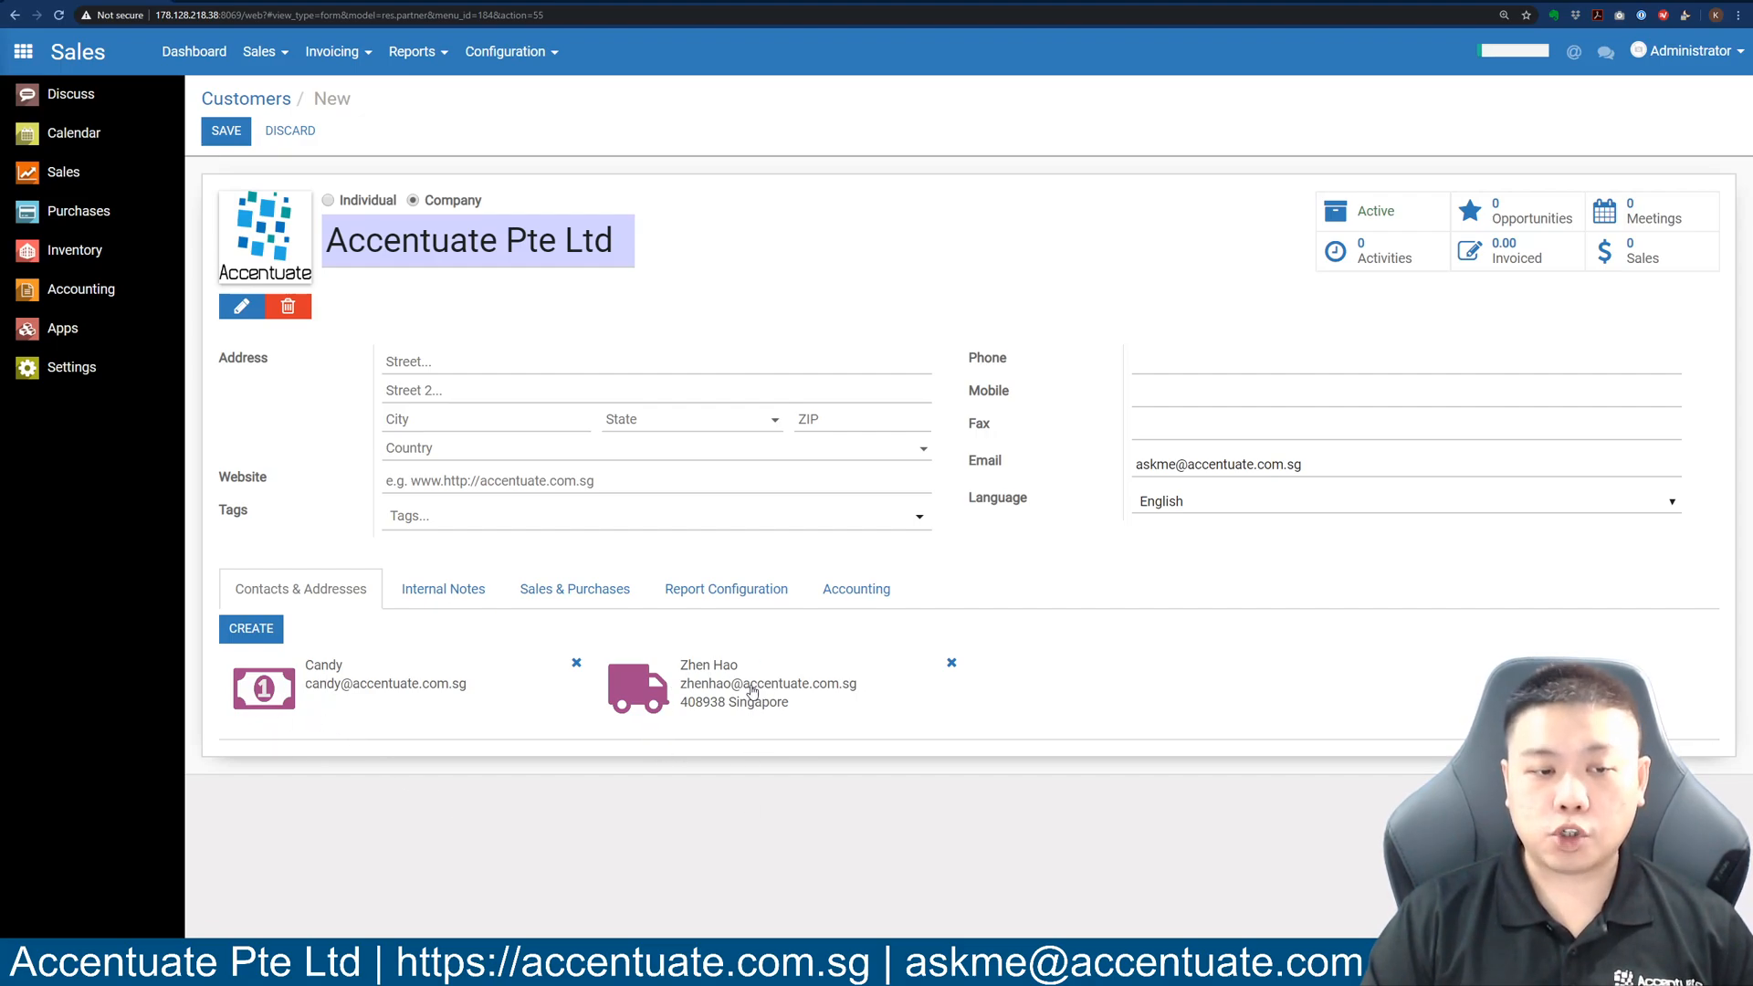
Enter the company's street with unit number and the building name in the two street lines.
click(554, 364)
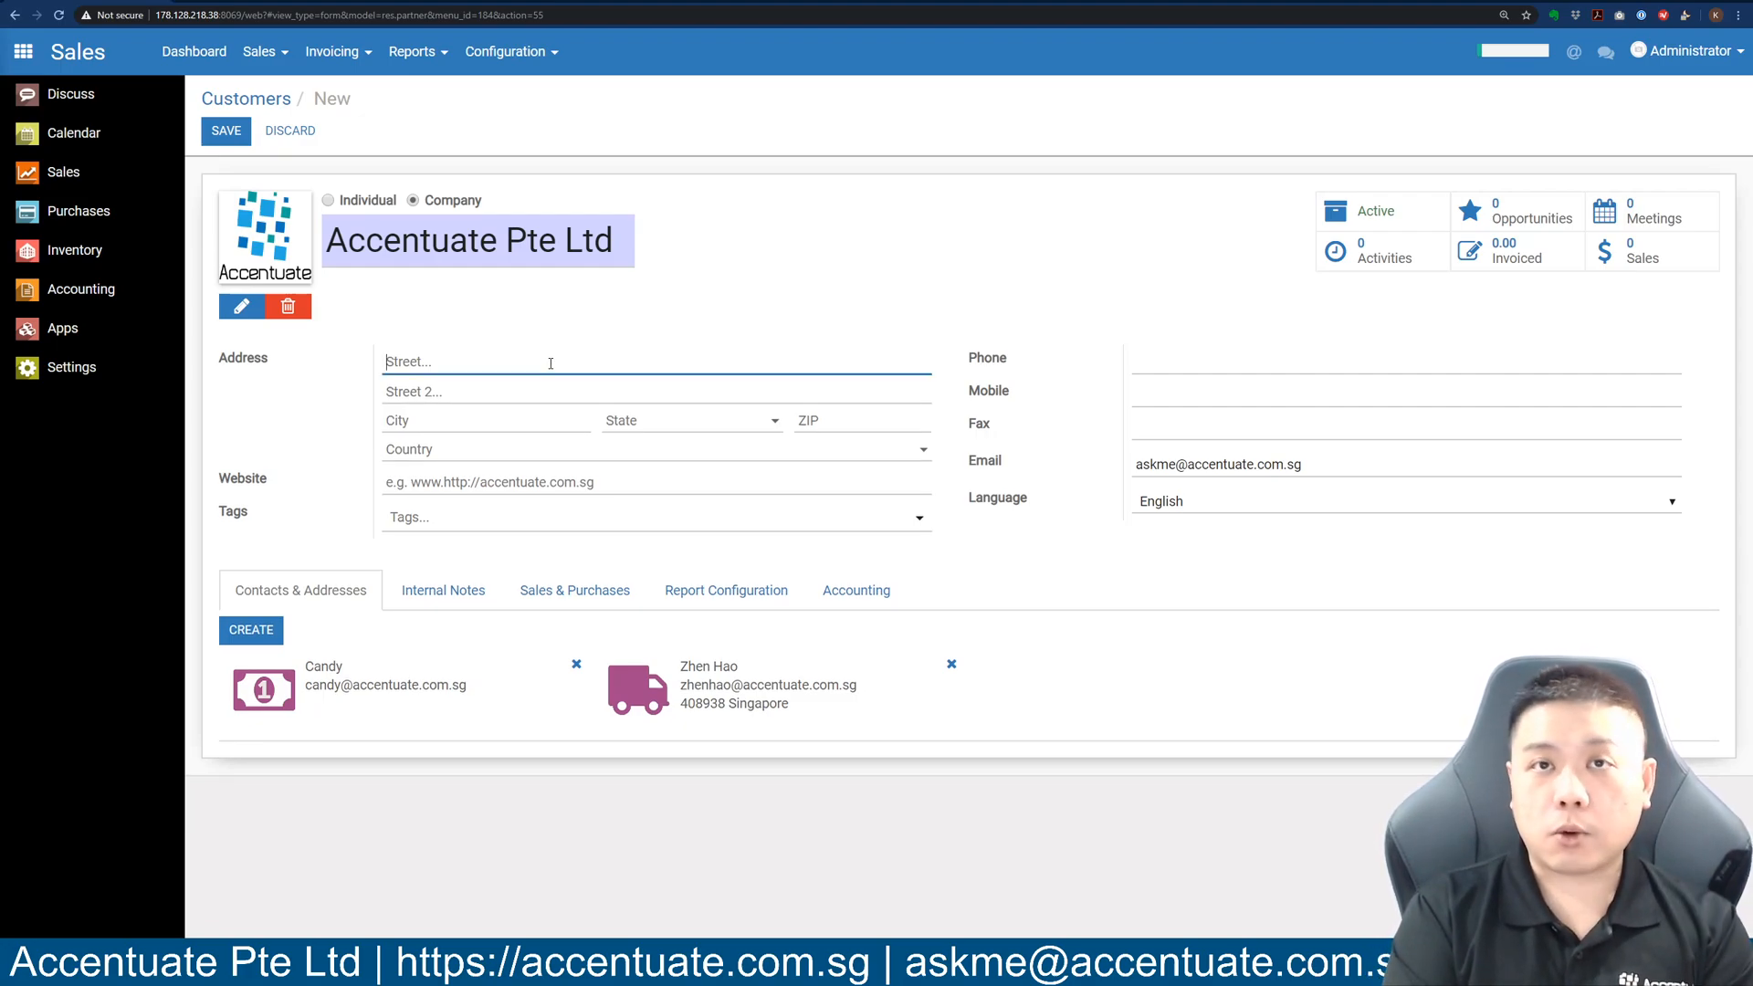
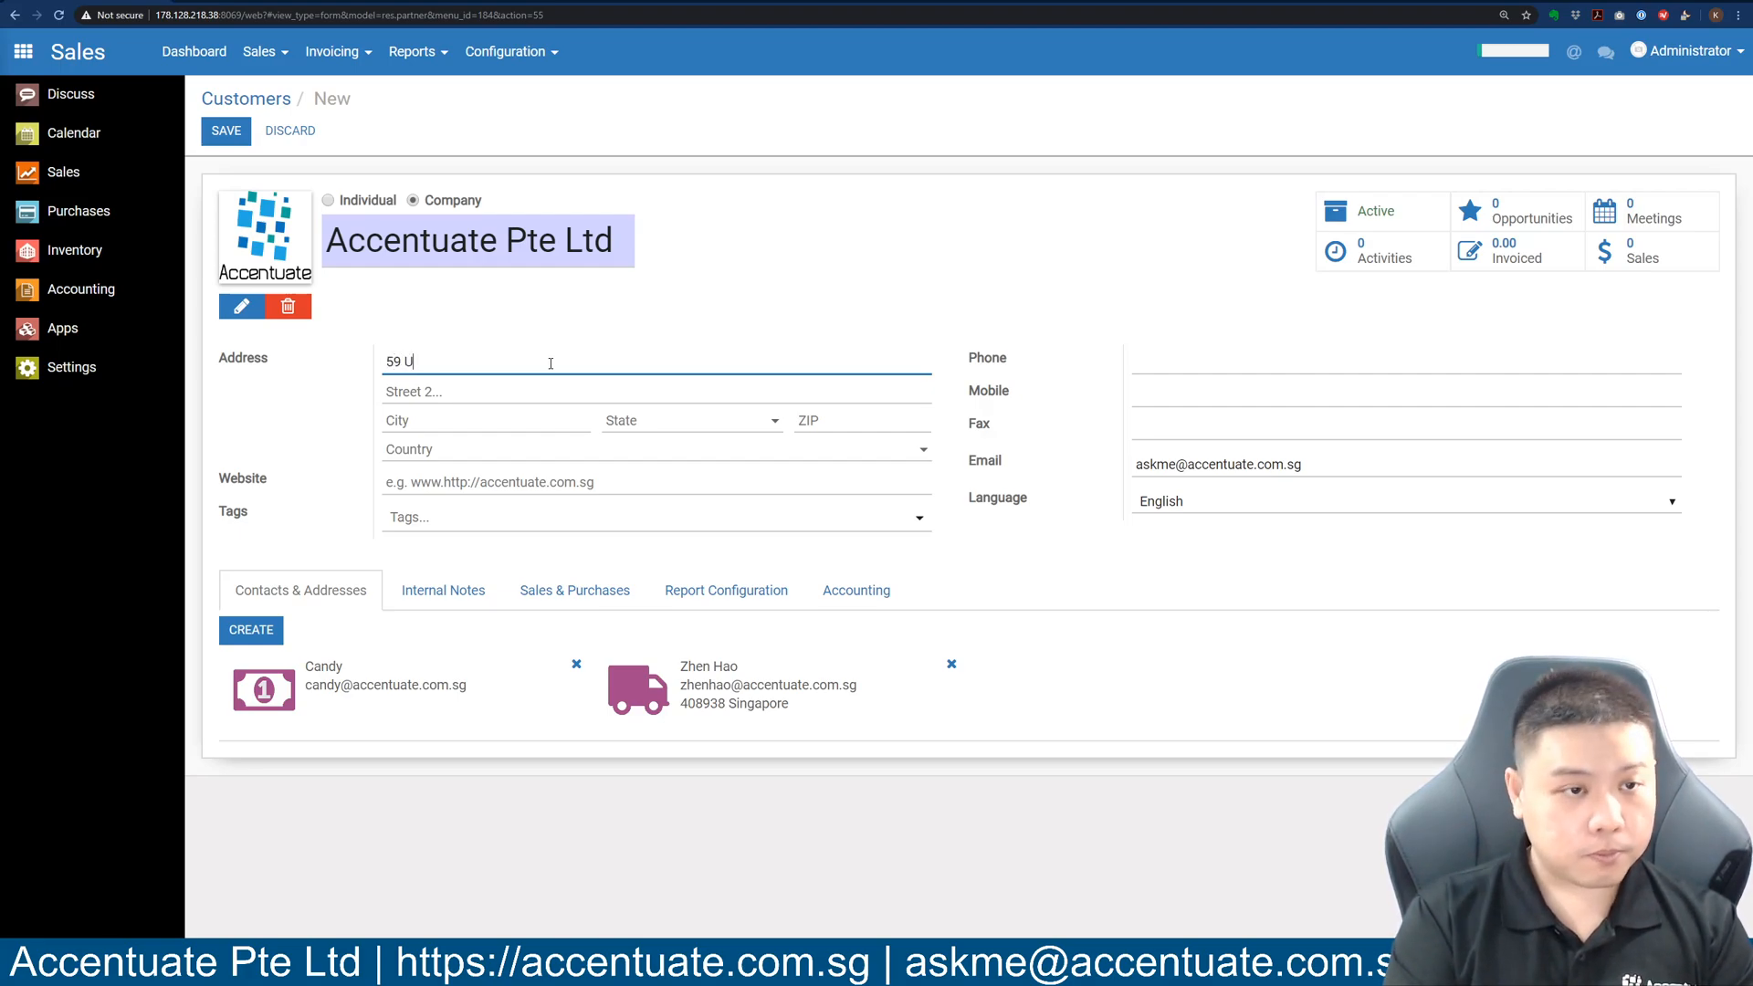
key(Tab)
text(#05-17)
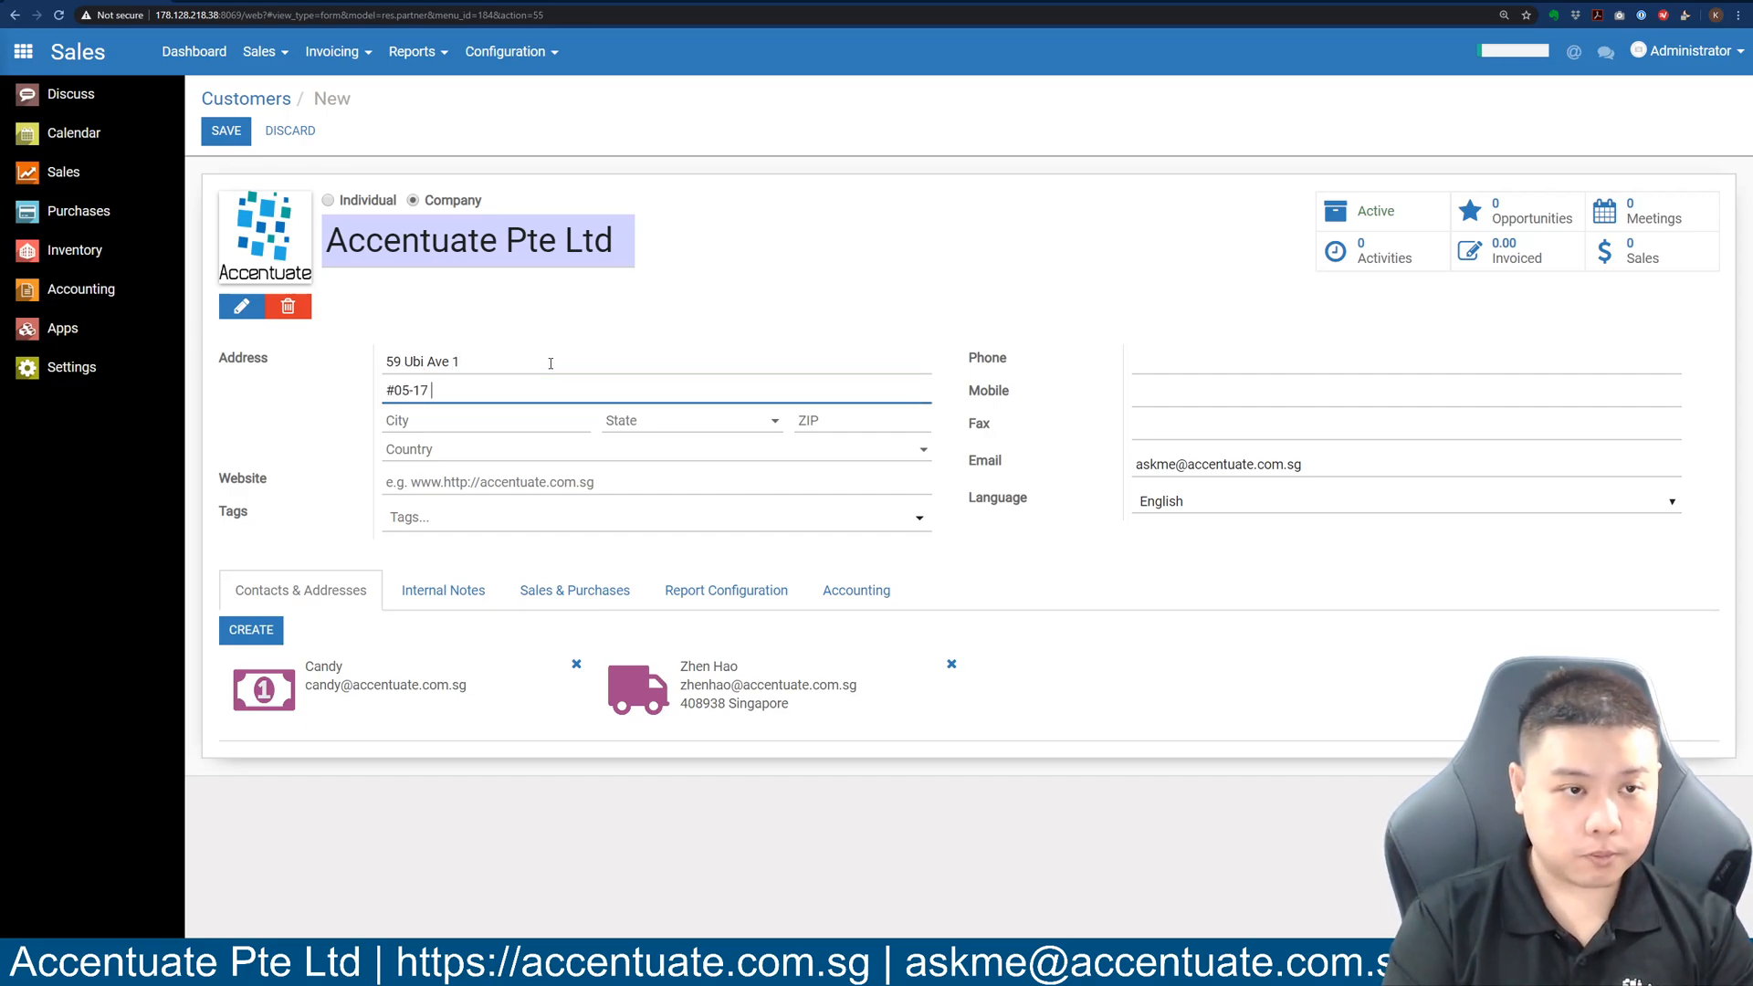
key(BackSpace)
key(BackSpace)
key(BackSpace)
key(BackSpace)
key(BackSpace)
text(Bizlink Centre)
click(552, 363)
text(#05-17)
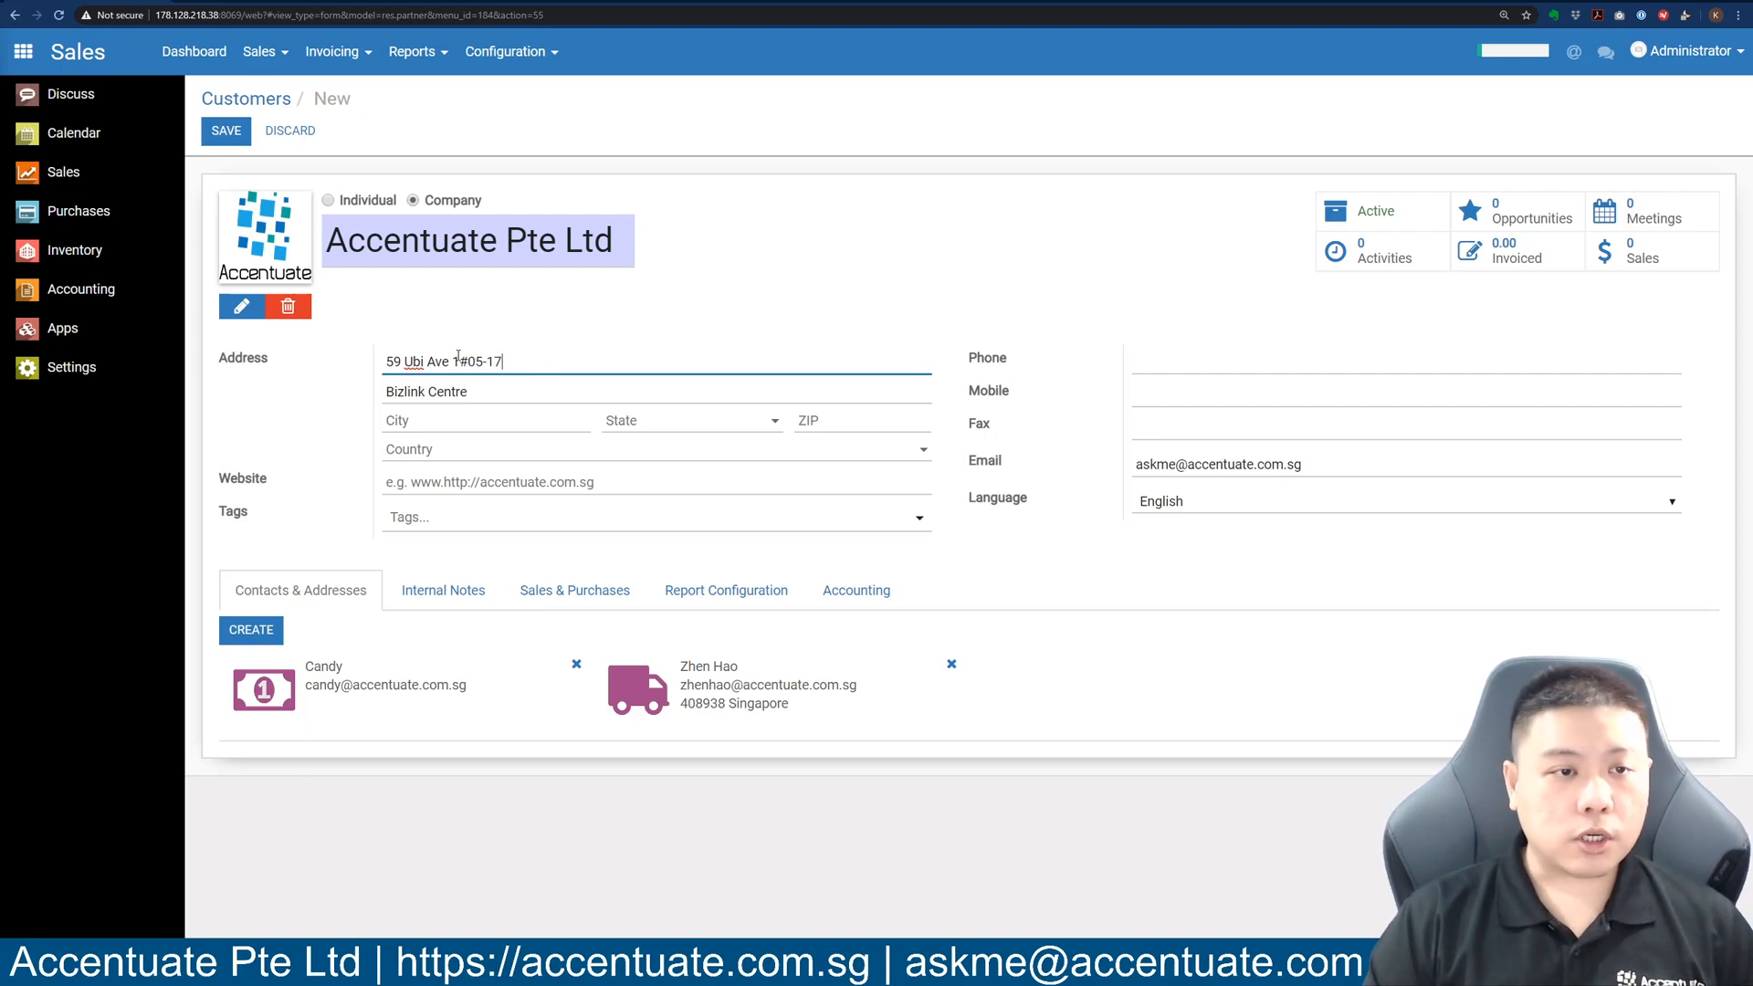
drag(384, 362, 543, 361)
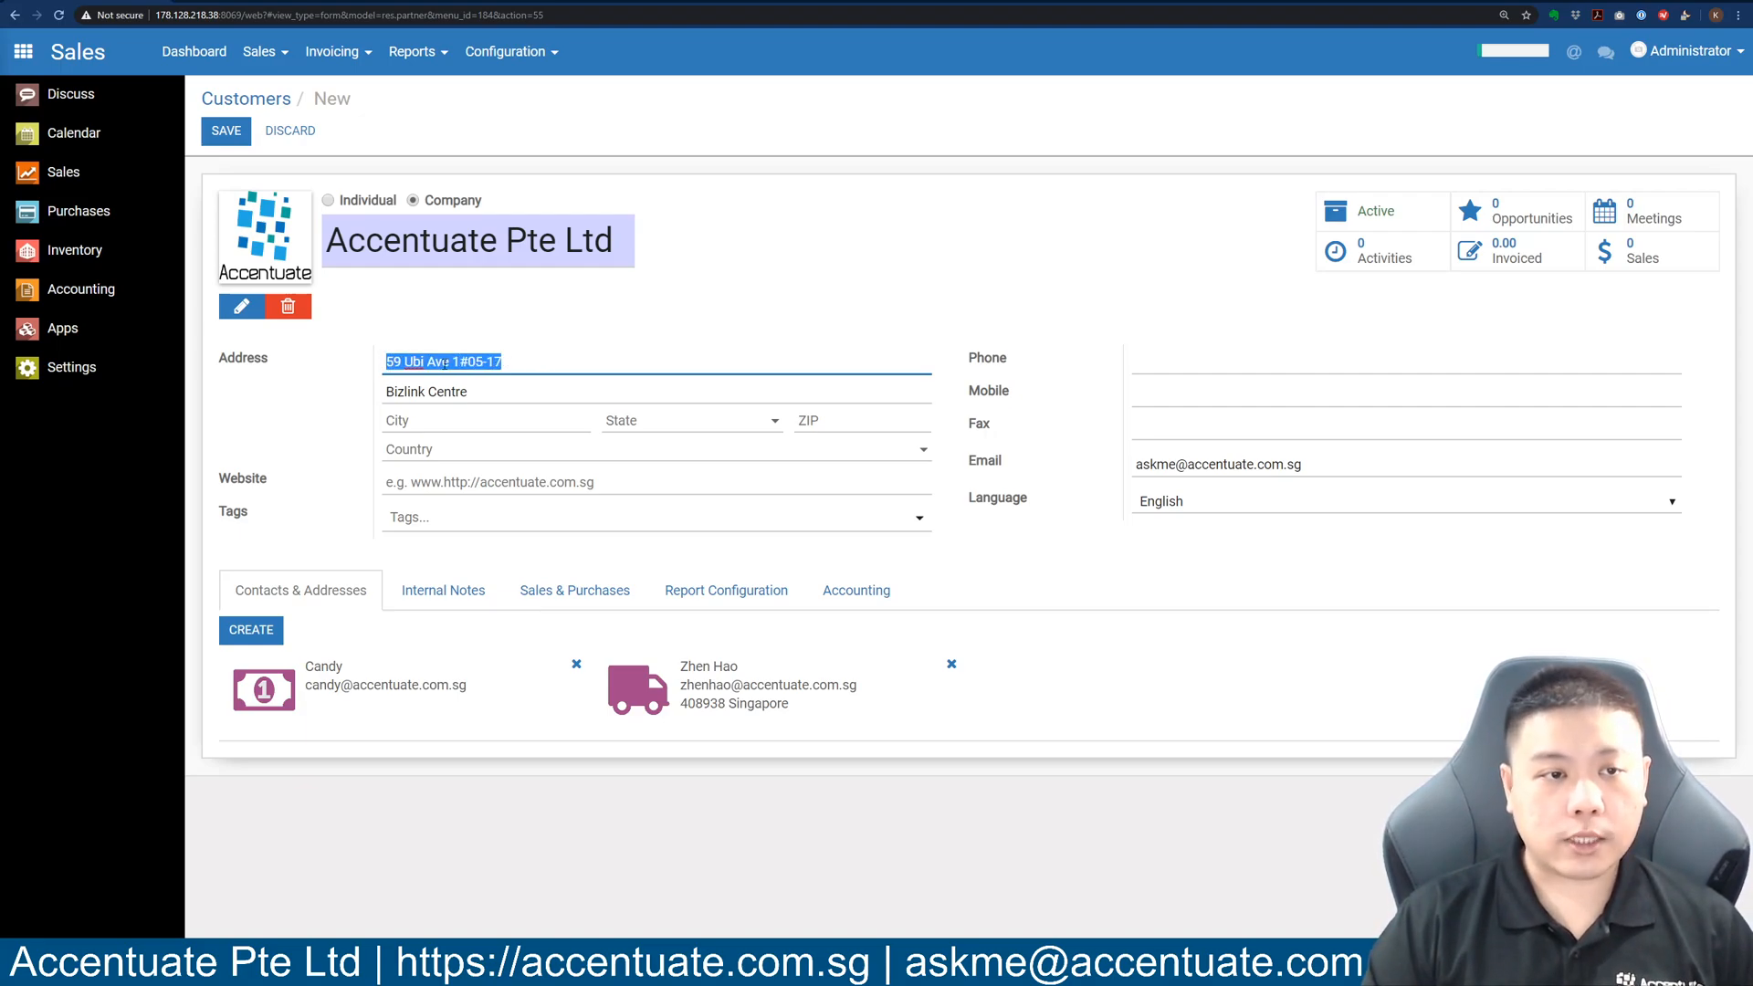
click(387, 362)
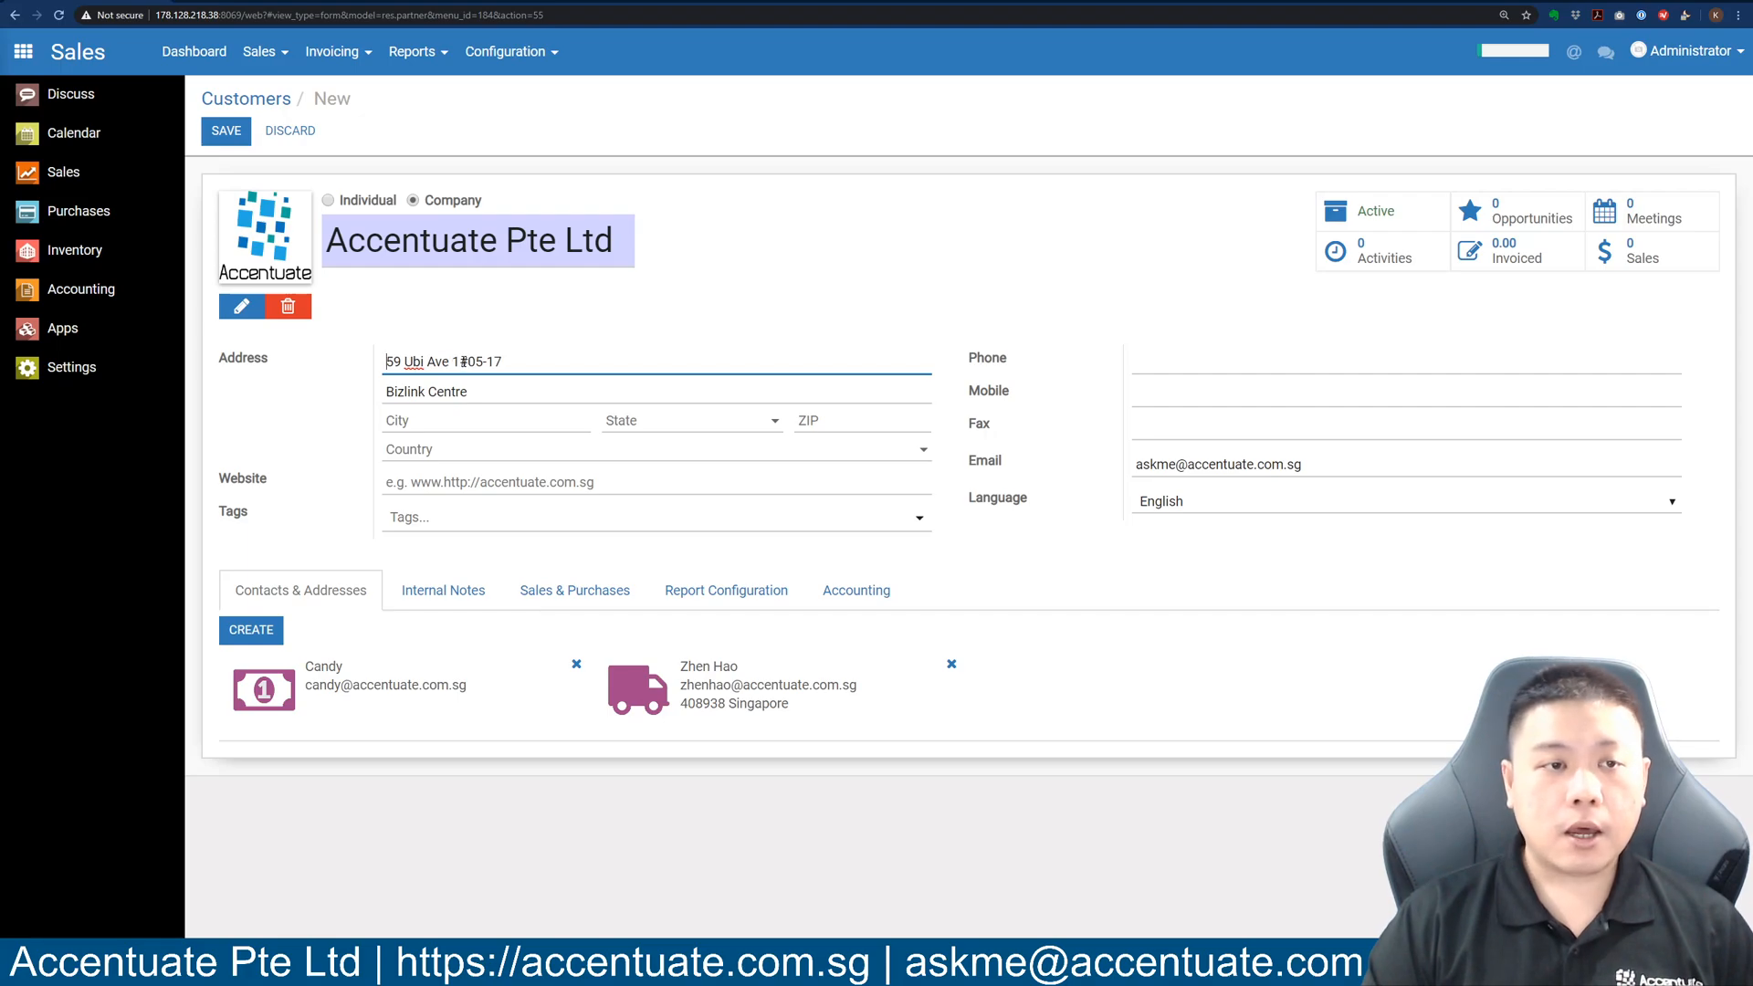
drag(458, 363, 489, 392)
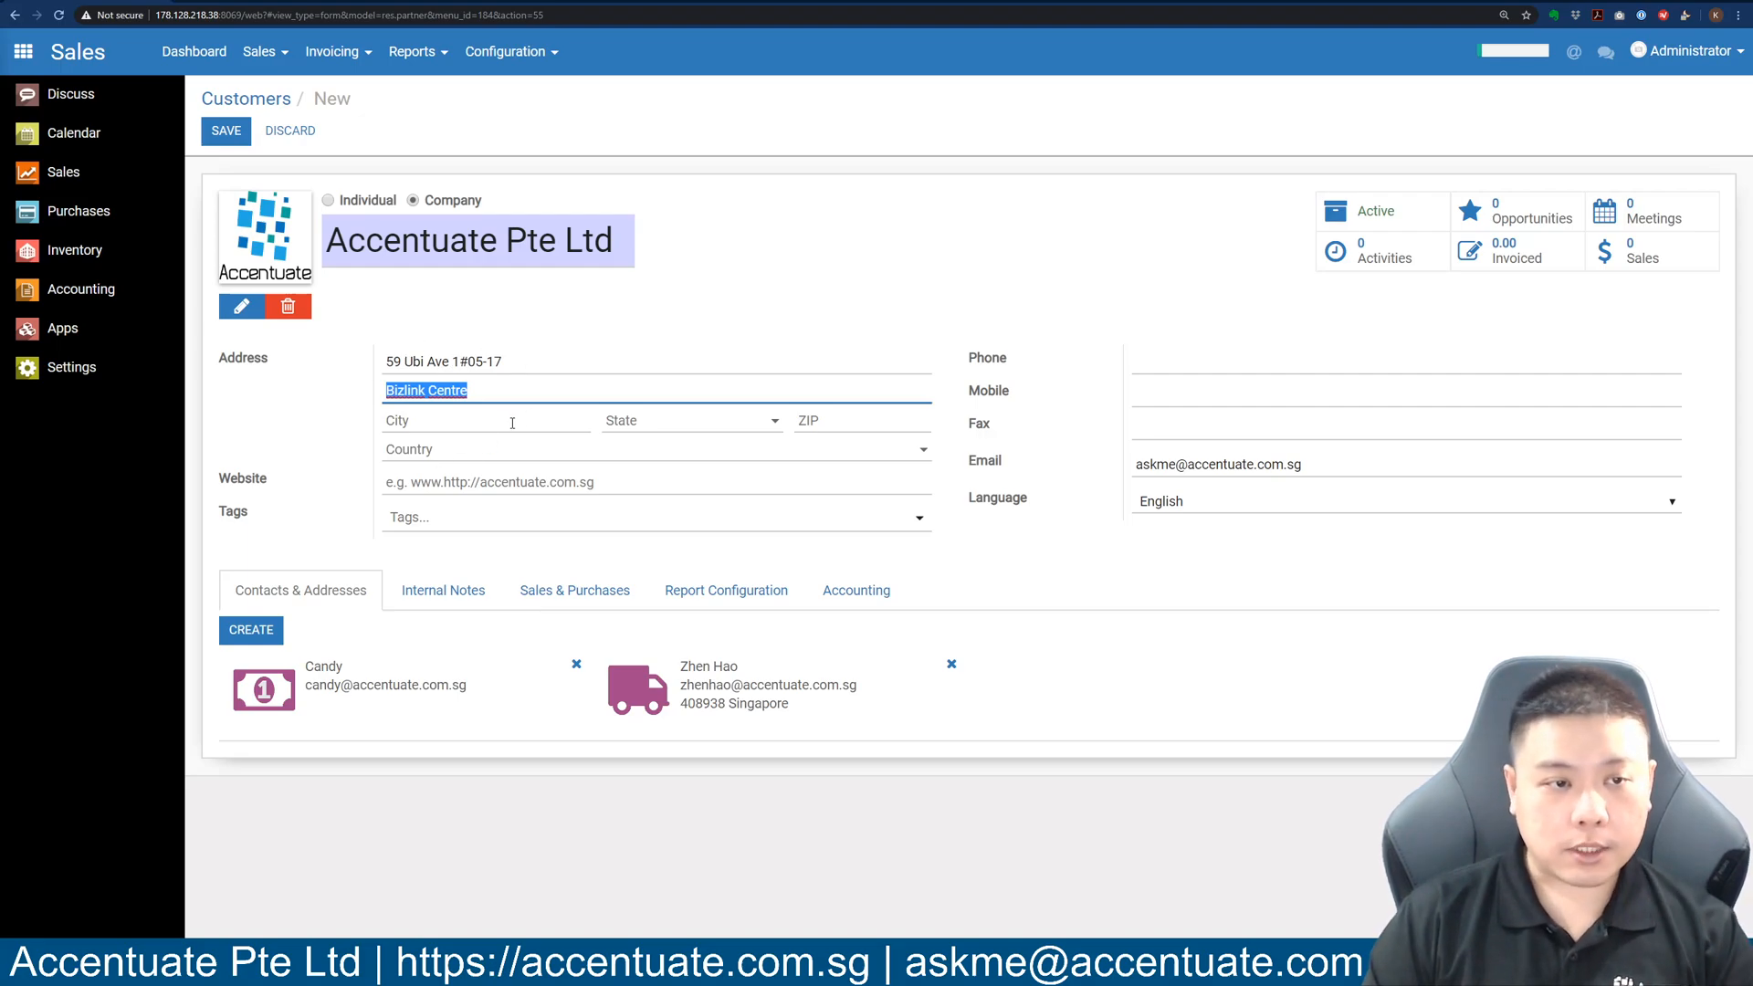
Fill in the company's city and ZIP code, then save the customer record.
click(512, 422)
text(Singpaor)
text(e)
key(BackSpace)
key(BackSpace)
key(BackSpace)
key(BackSpace)
key(BackSpace)
key(Tab)
key(Tab)
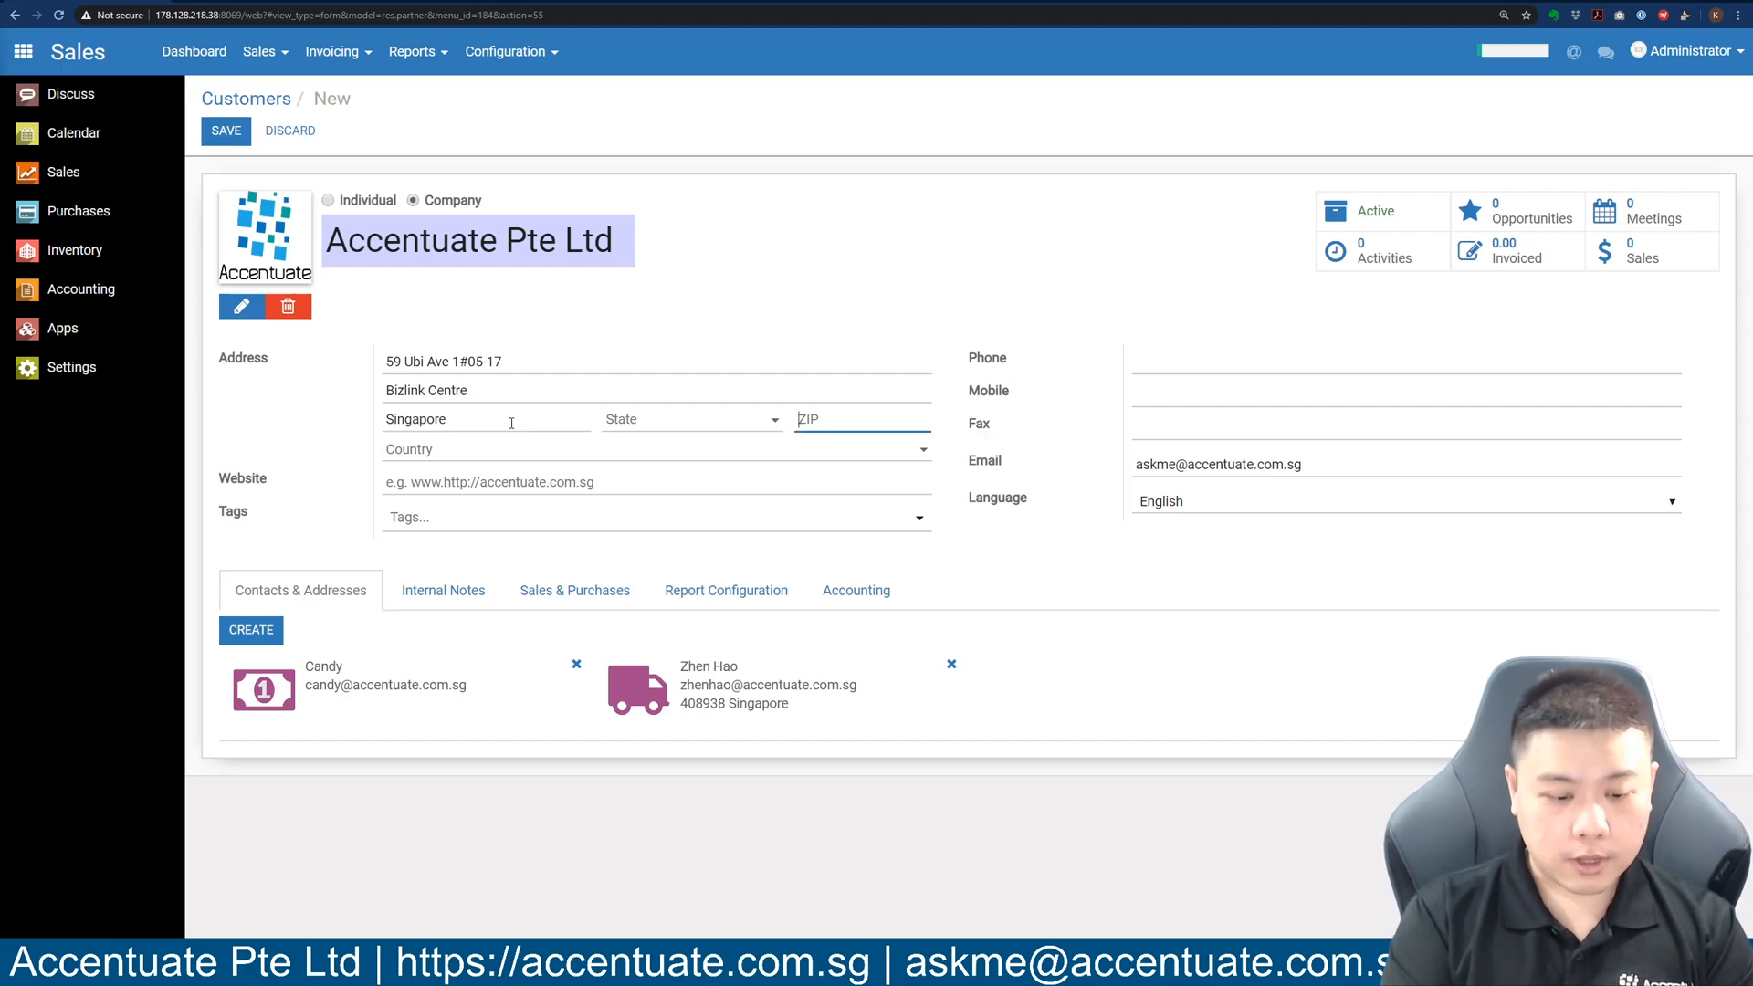
text(408938)
key(alt+s)
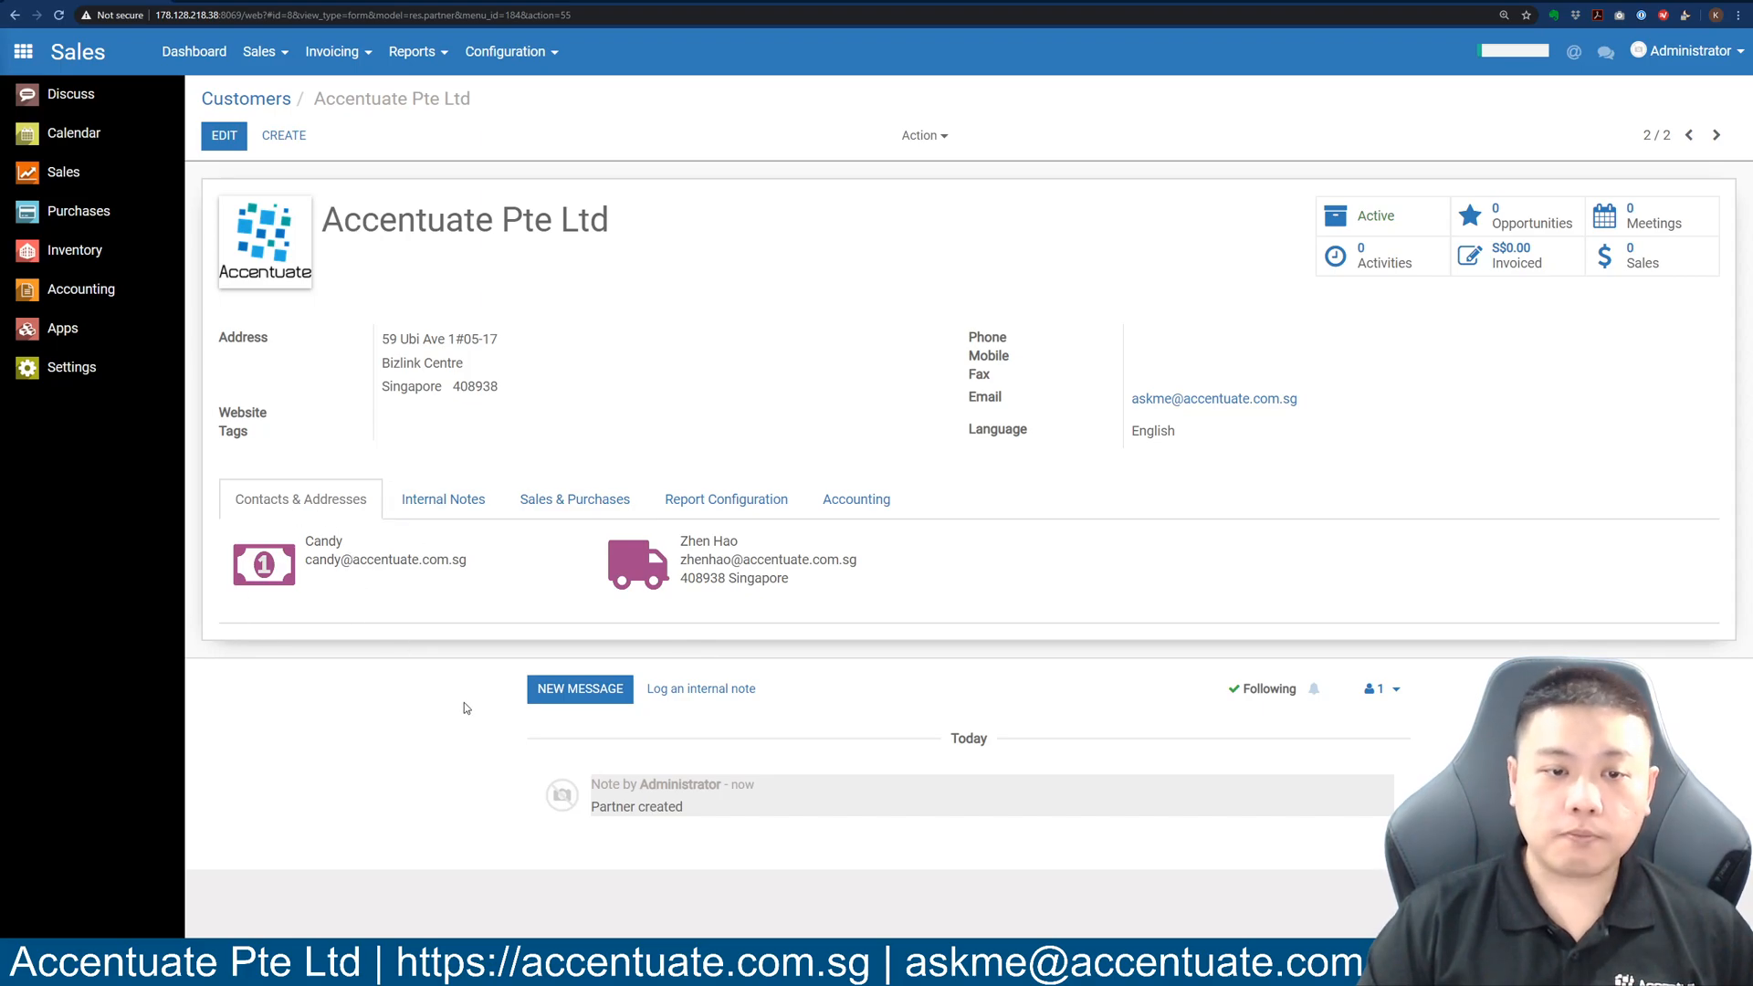
Reopen Accentuate Pte Ltd, add an individual contact with the person's name and e-mail, and save.
click(224, 135)
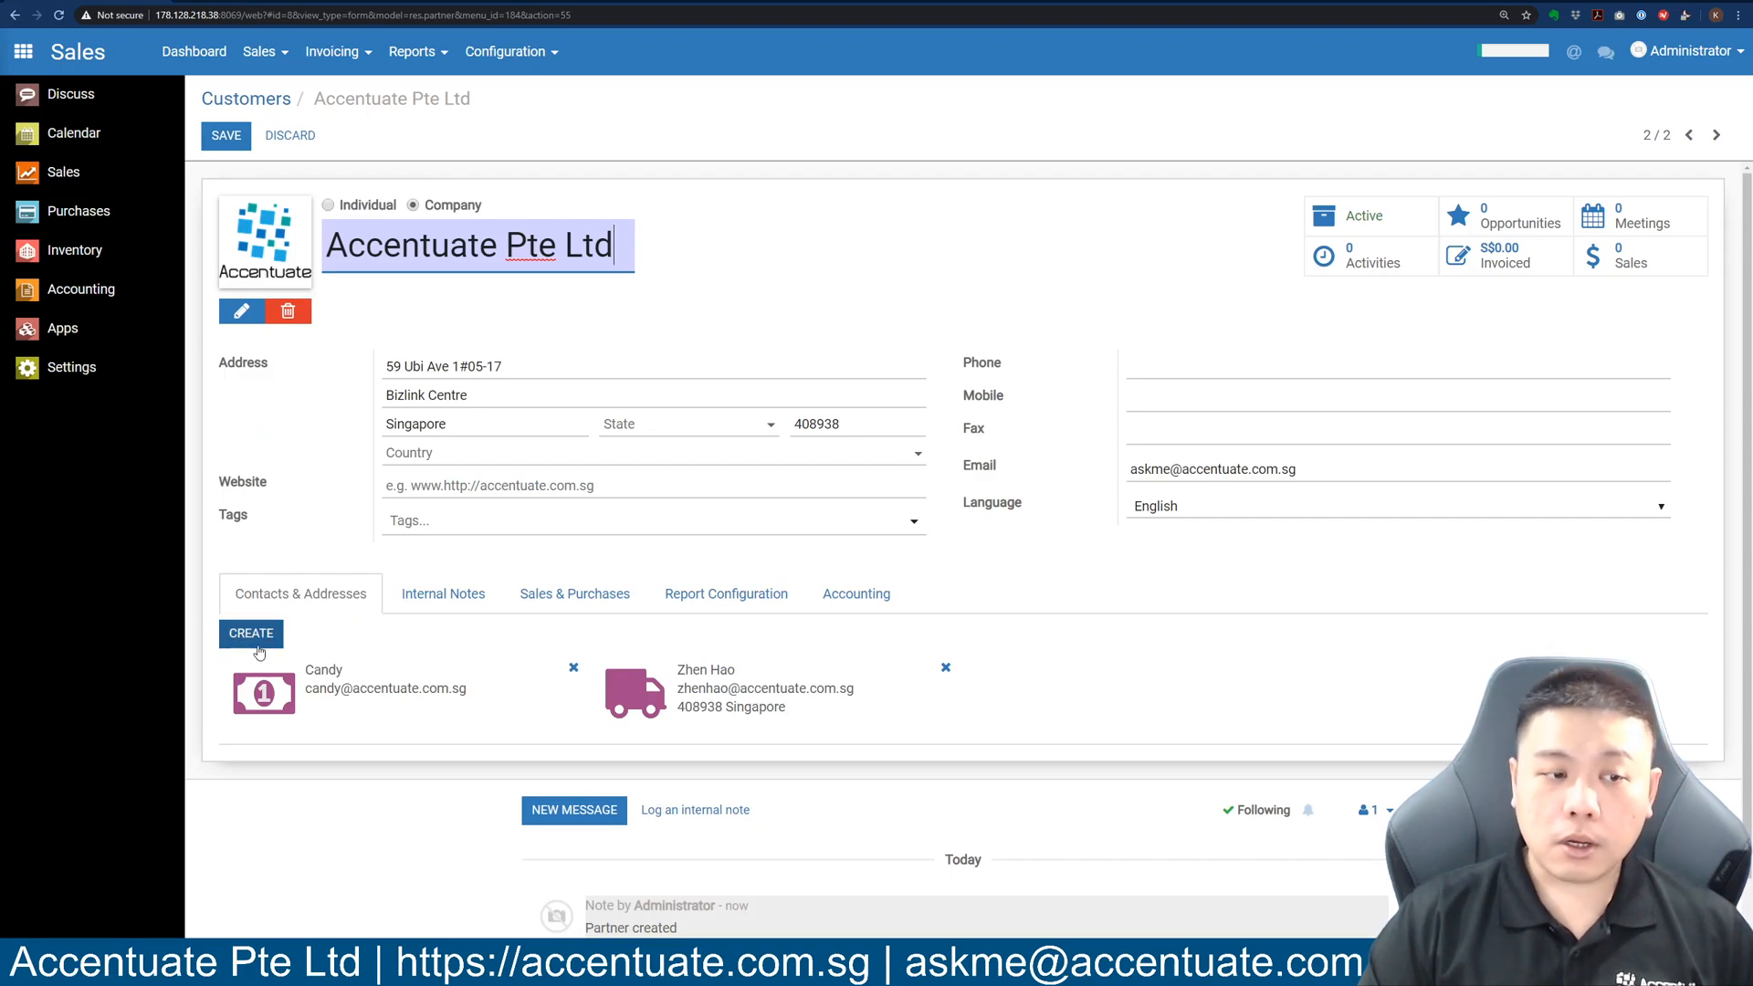
click(251, 635)
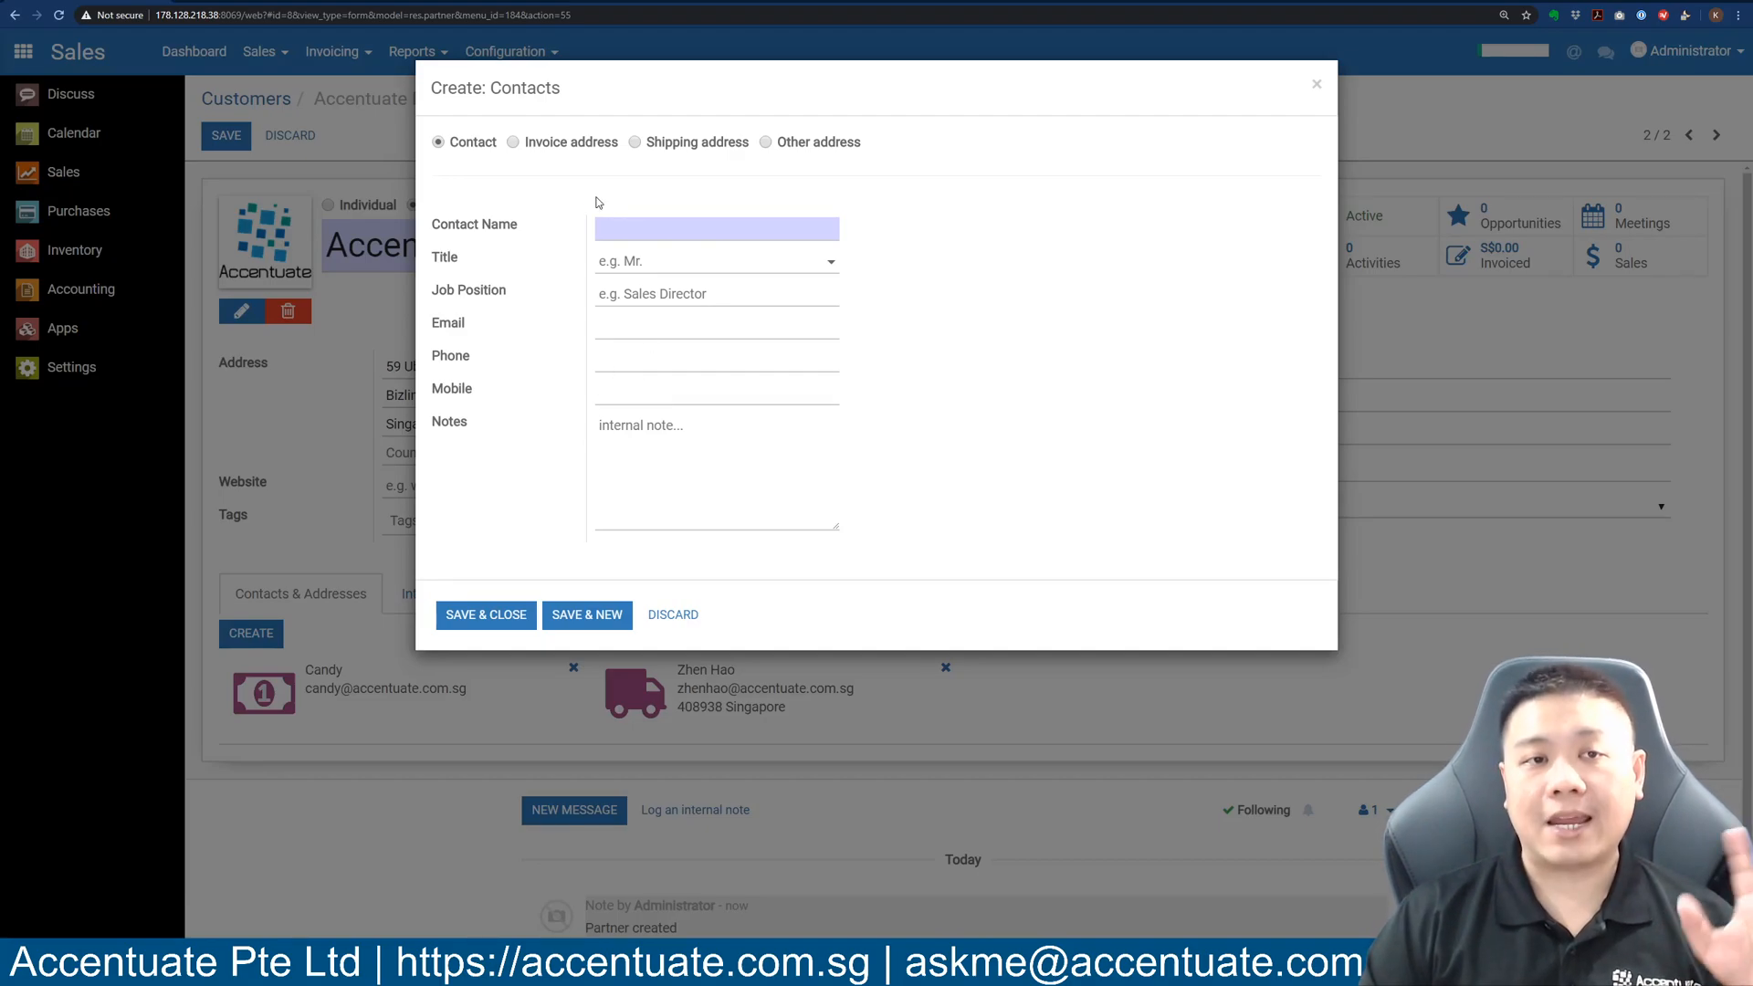
click(650, 231)
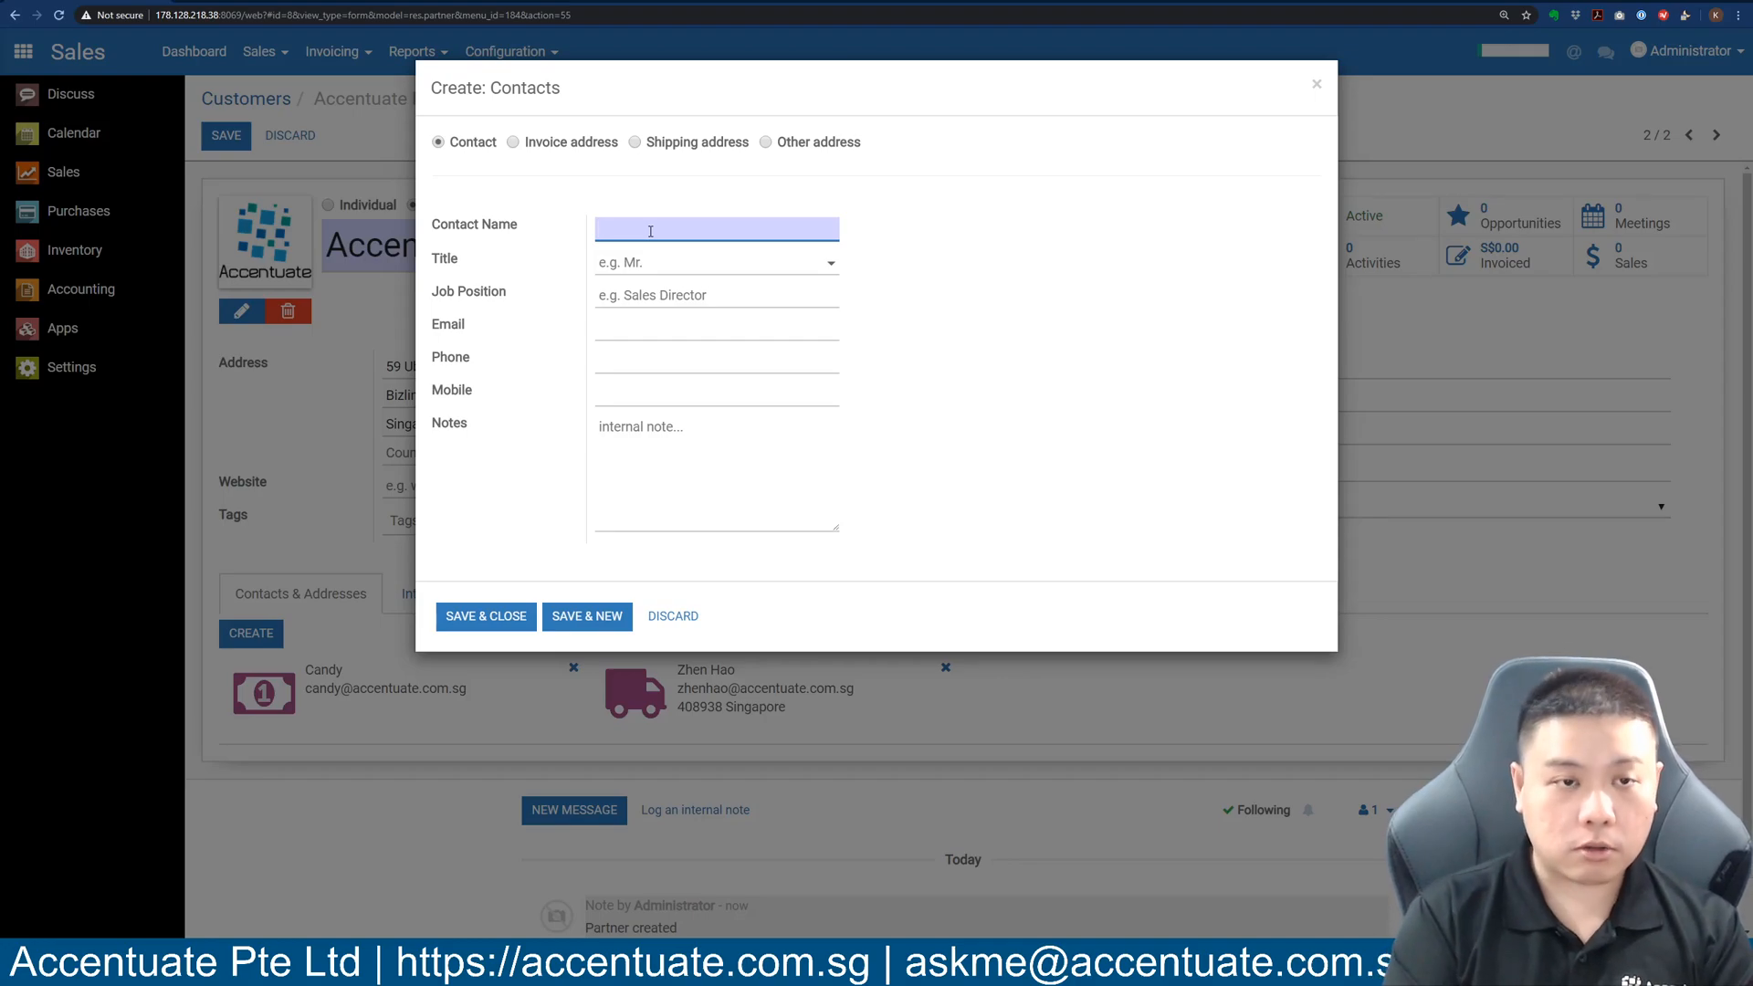
text(Ken)
key(Tab)
key(Tab)
key(Tab)
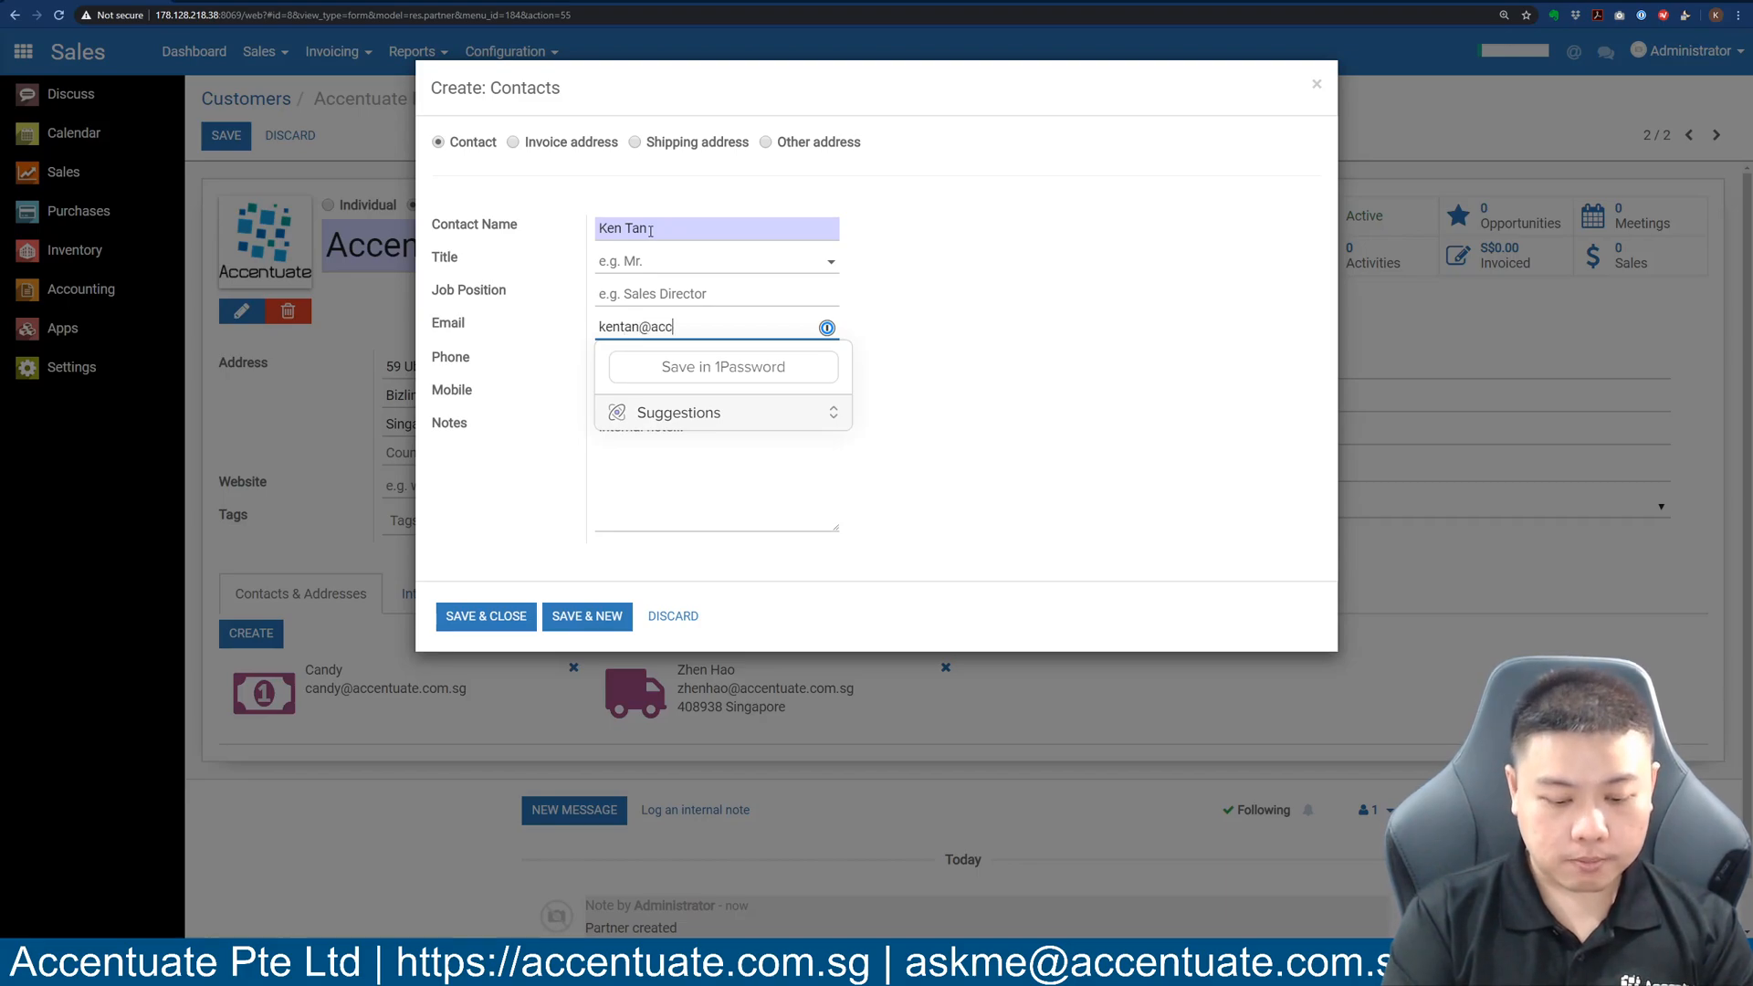
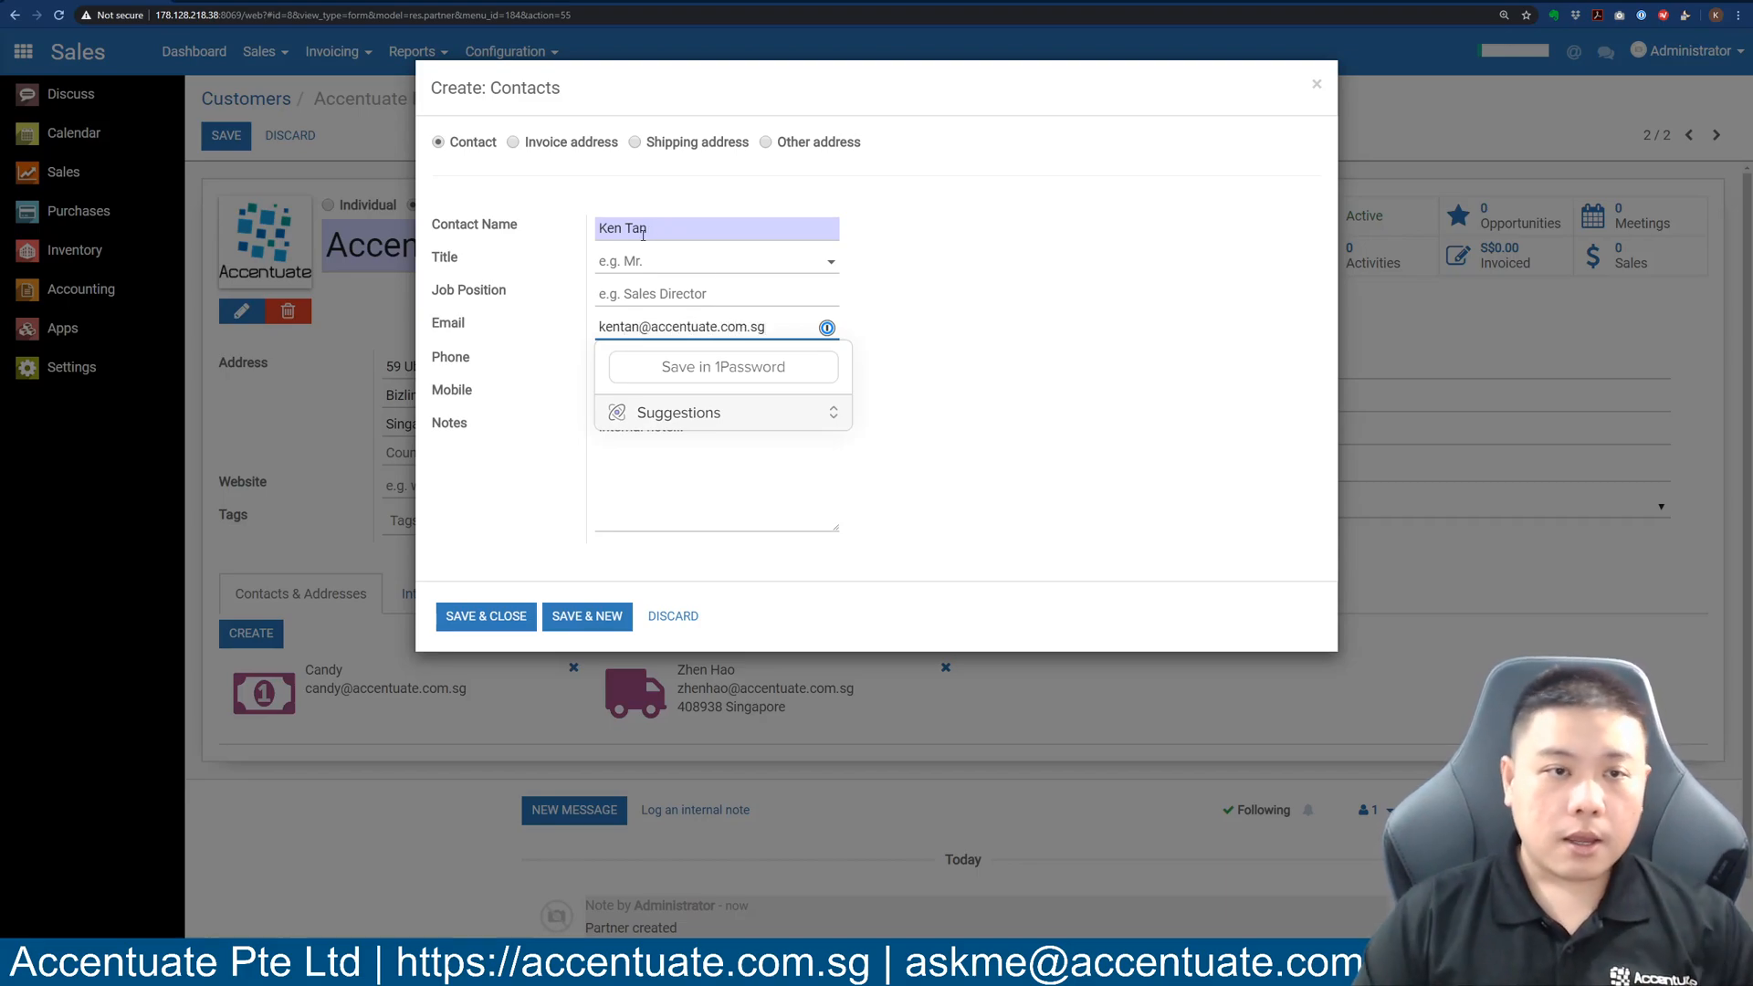
click(1021, 301)
click(486, 615)
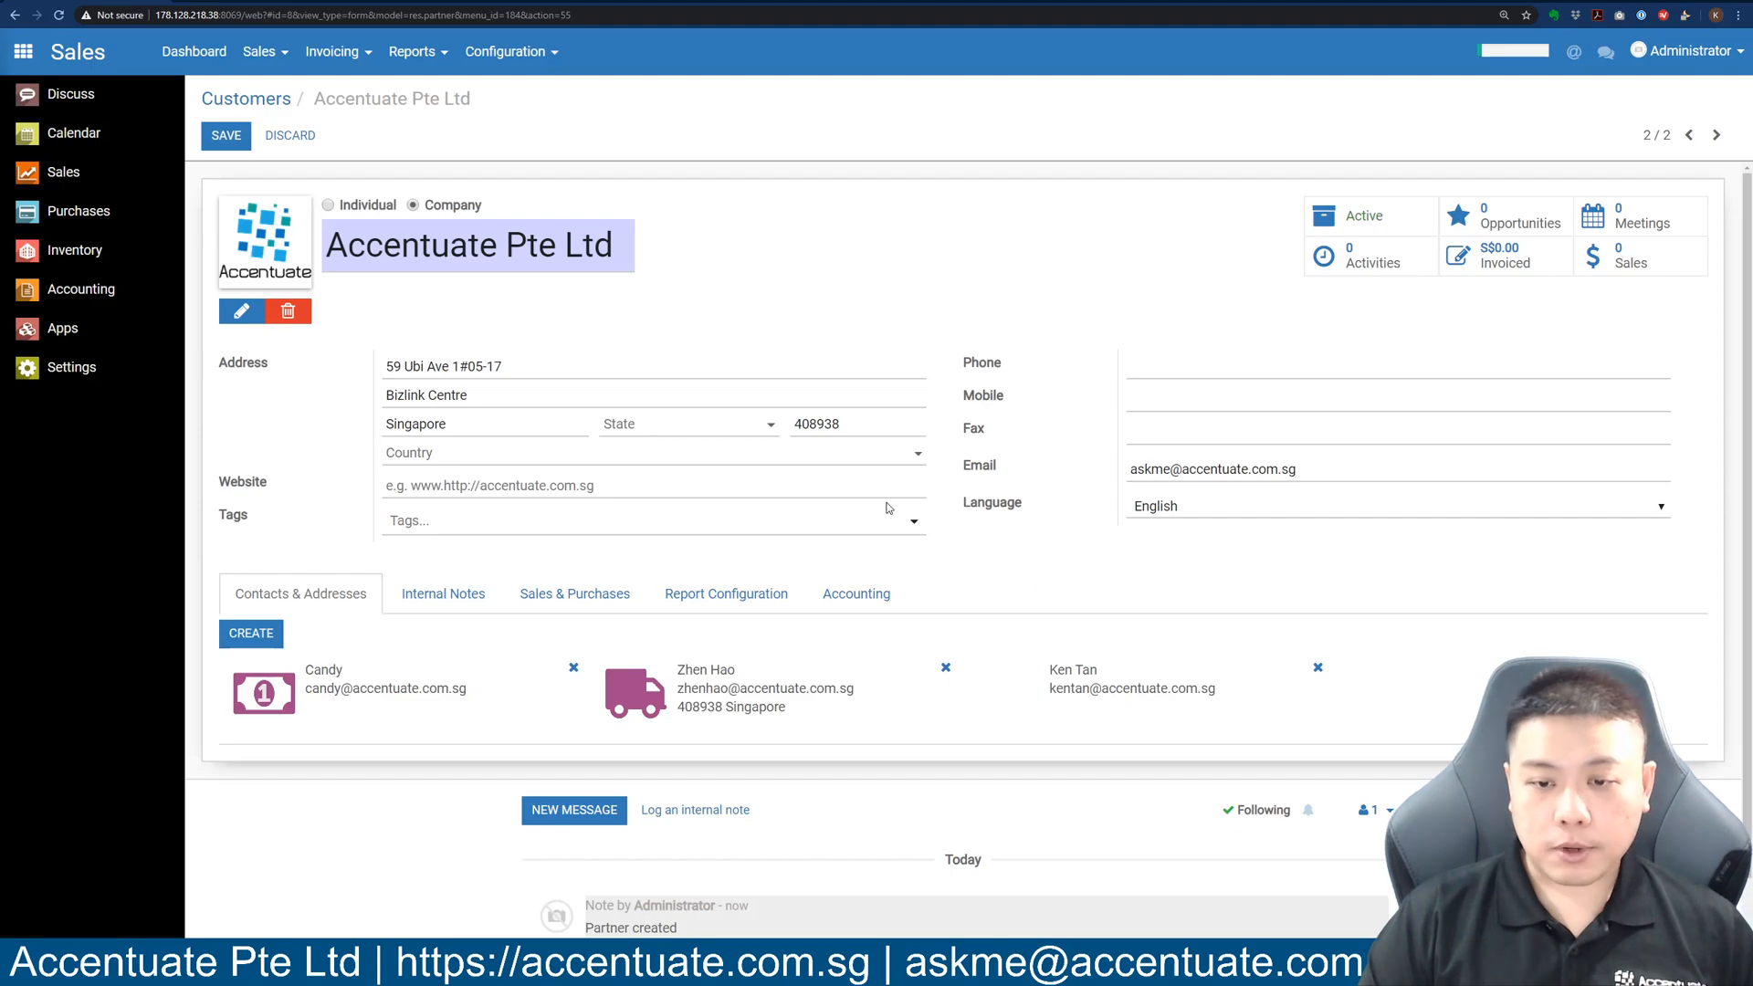
click(226, 136)
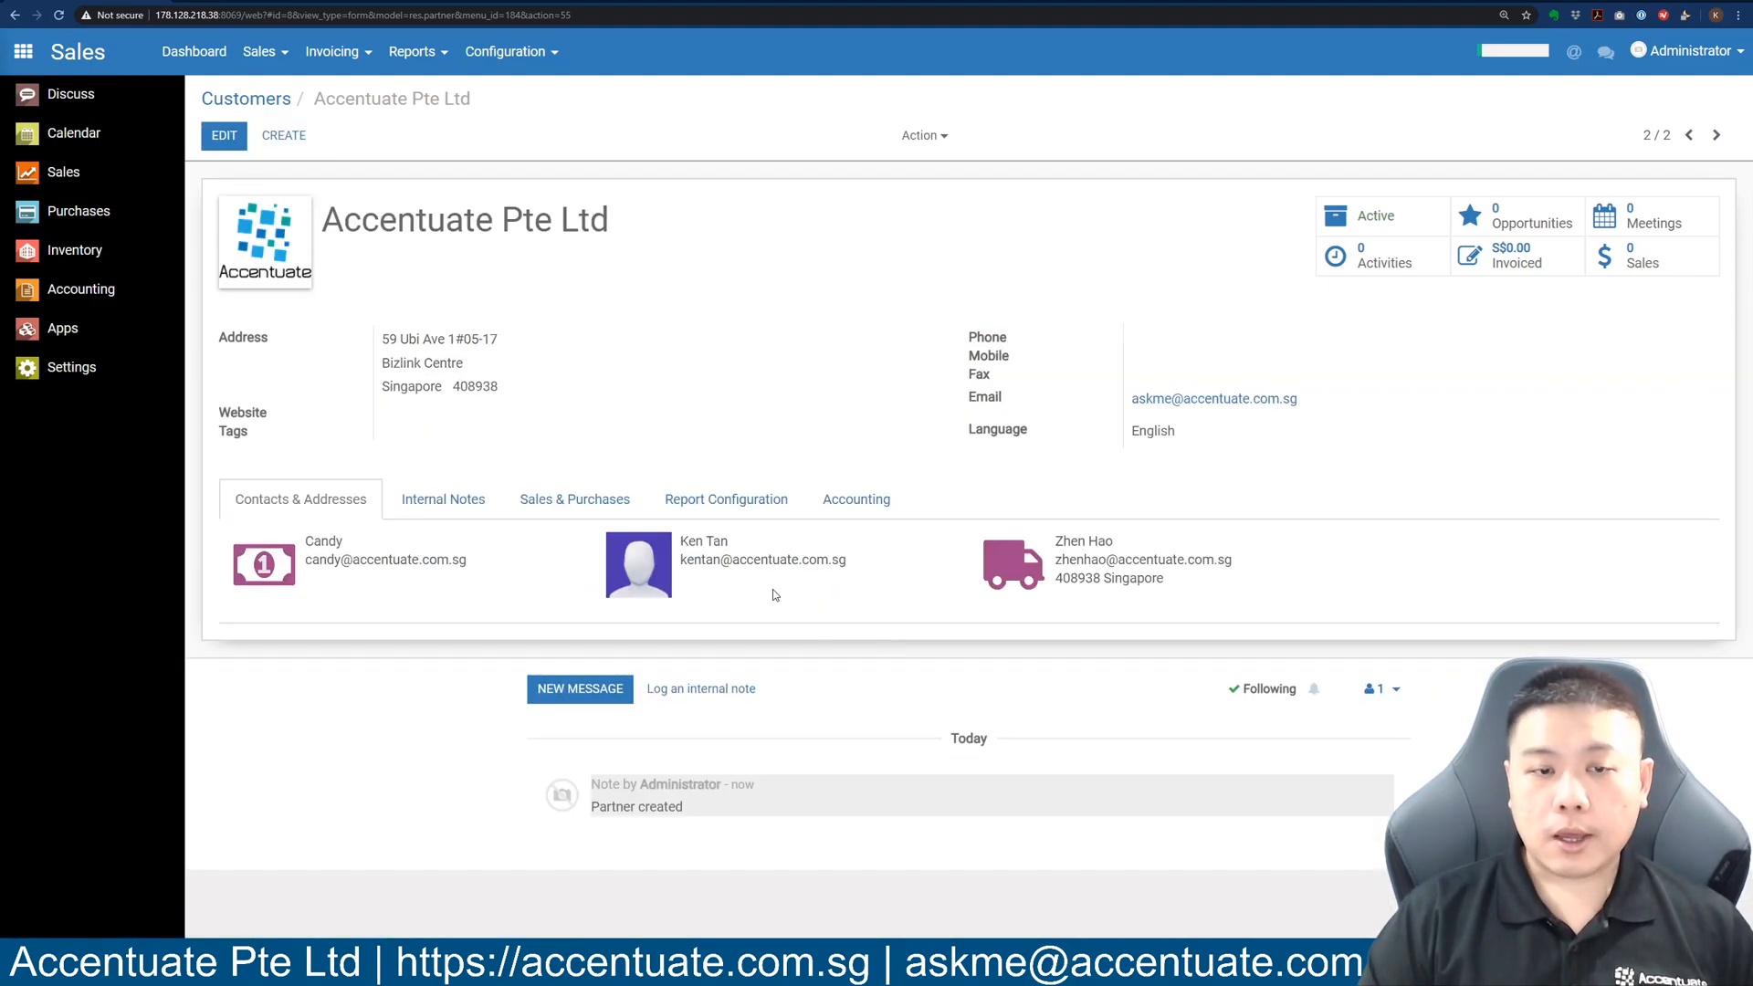